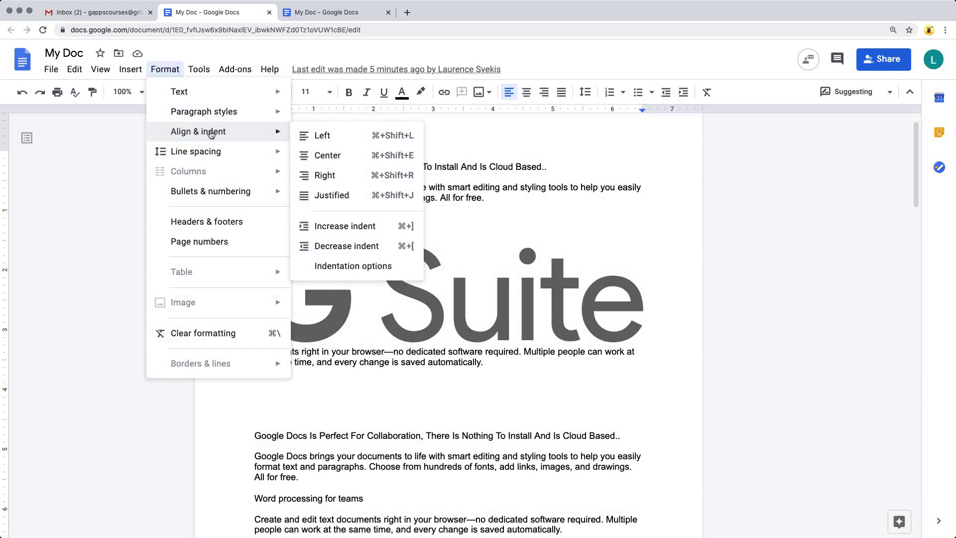
# Step: Turn the empty first line of the document into a bulleted list with the diamond bullet style
pyautogui.moveTo(213, 153)
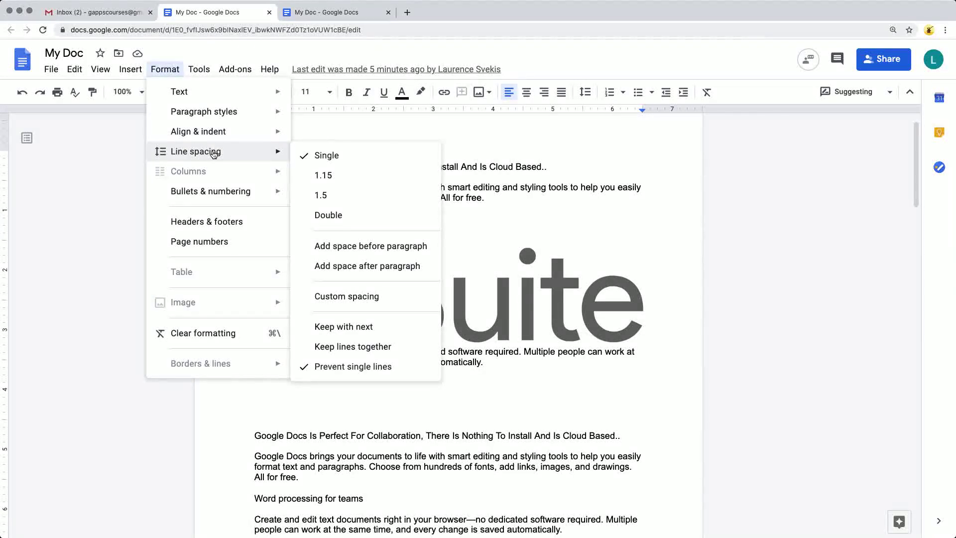
pyautogui.moveTo(211, 193)
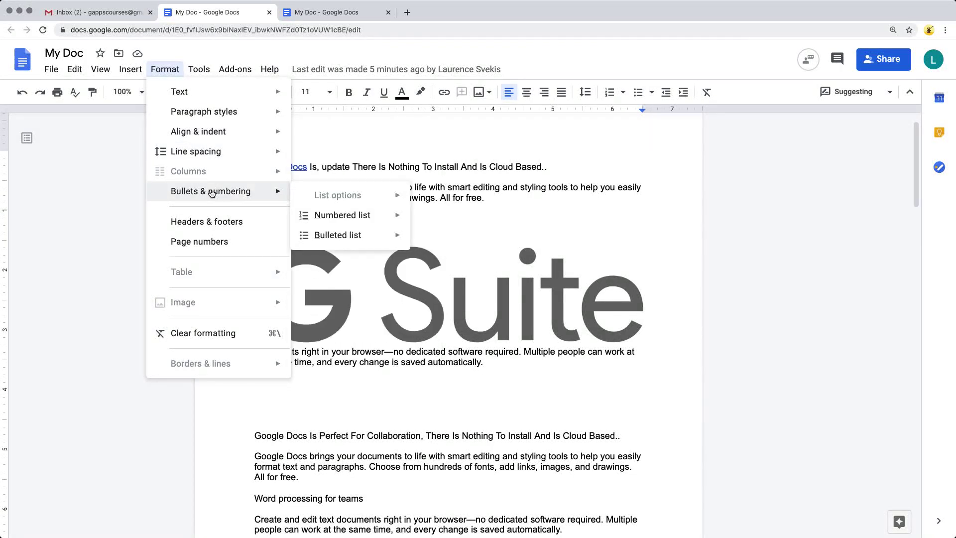
pyautogui.moveTo(349, 215)
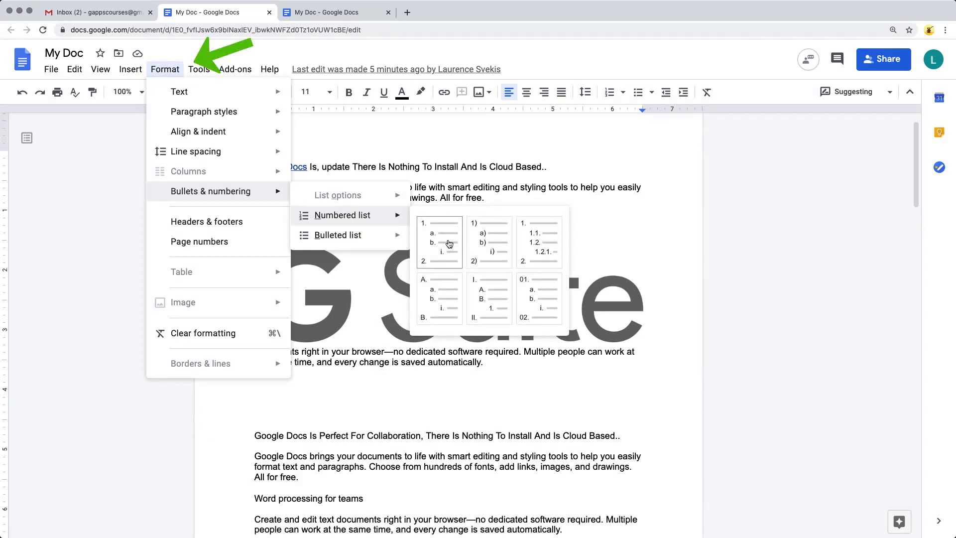
pyautogui.moveTo(371, 243)
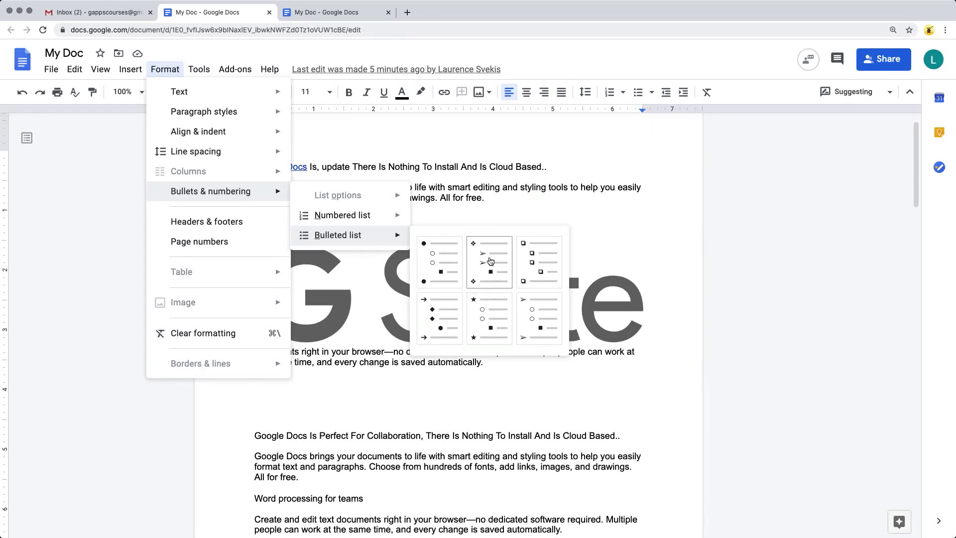
pyautogui.click(490, 261)
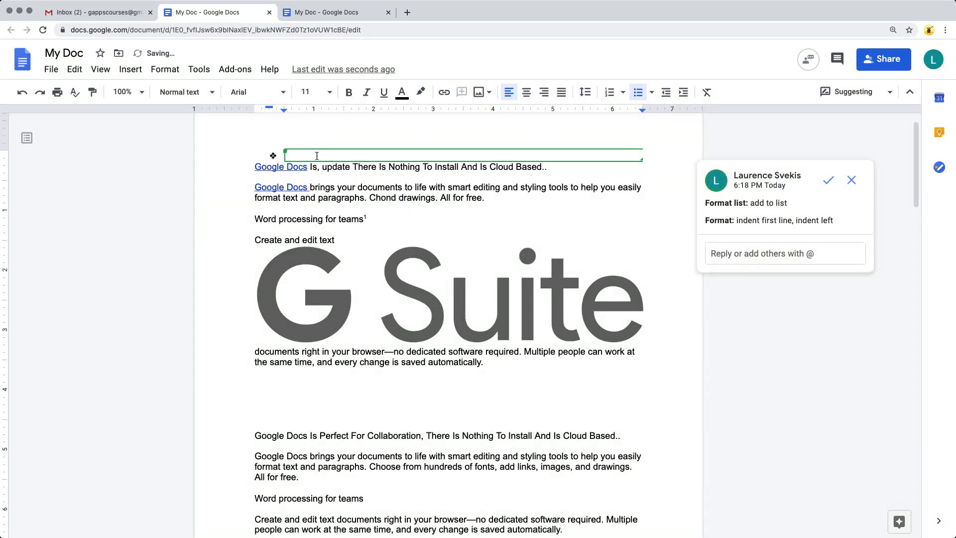
# Step: Enter the list items "Test", "Test", "Tes" and "Tes", and start an empty fifth item
pyautogui.write('test')
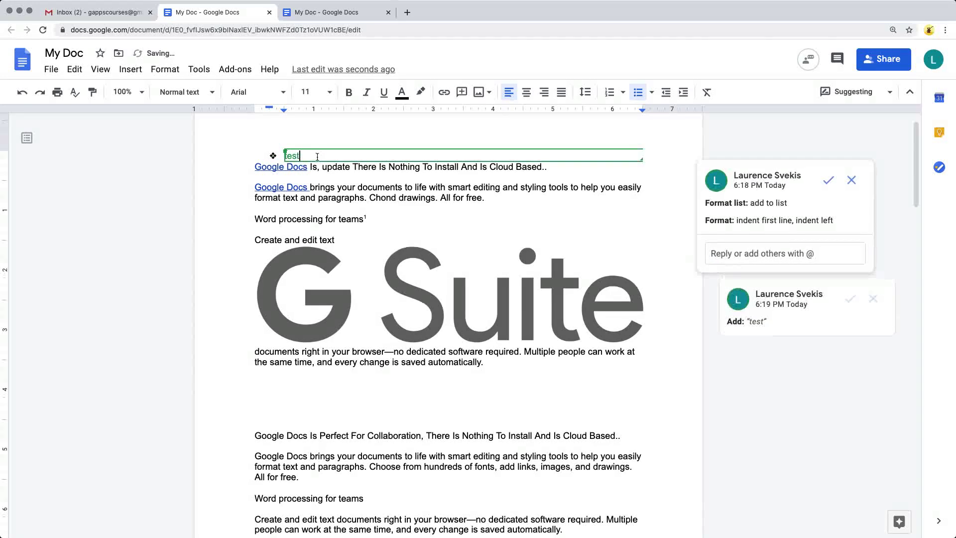
pyautogui.press('Return')
pyautogui.write('Test')
pyautogui.press('Return')
pyautogui.write('Tes')
pyautogui.press('Return')
pyautogui.write('Tes')
pyautogui.press('Return')
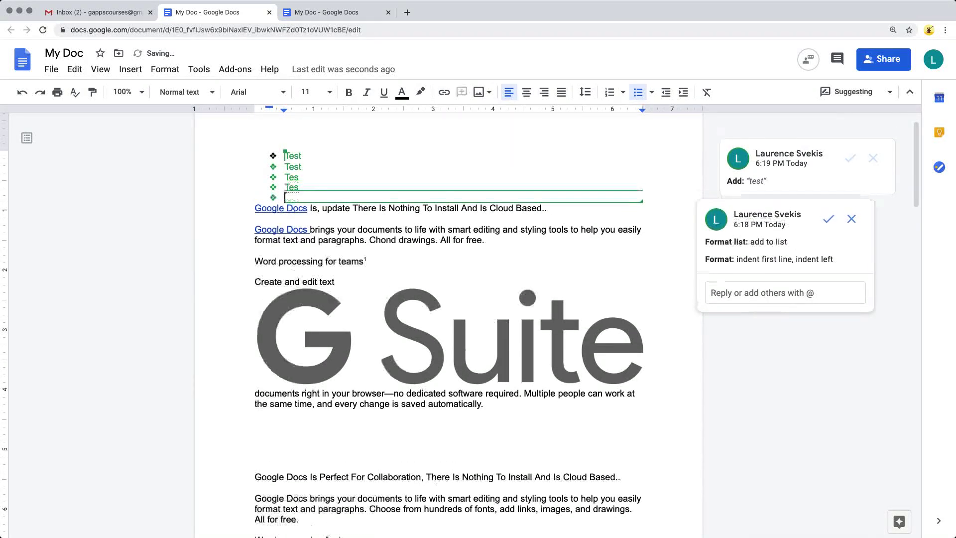
# Step: Try the hollow-square and round bullet styles on the list, and settle on the arrow style
pyautogui.click(651, 93)
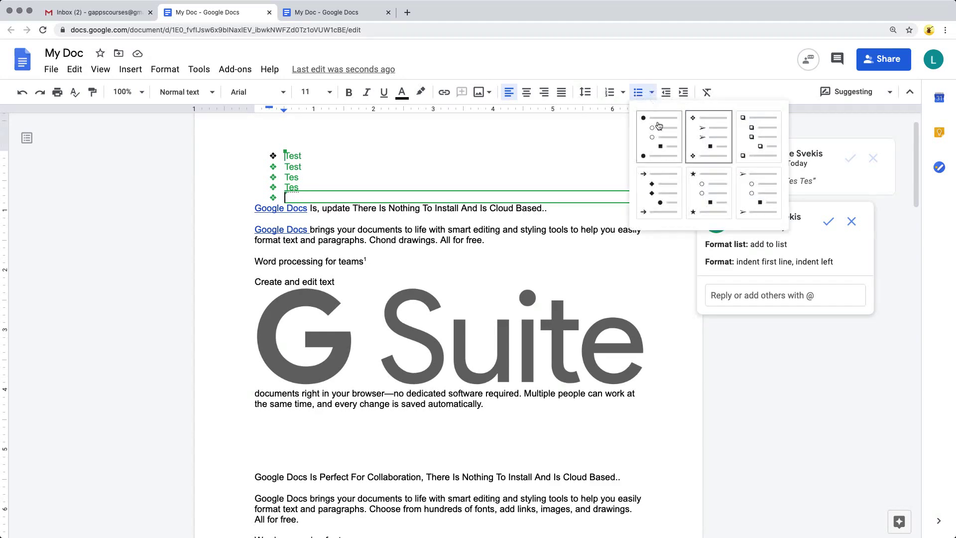
pyautogui.click(713, 143)
pyautogui.click(653, 95)
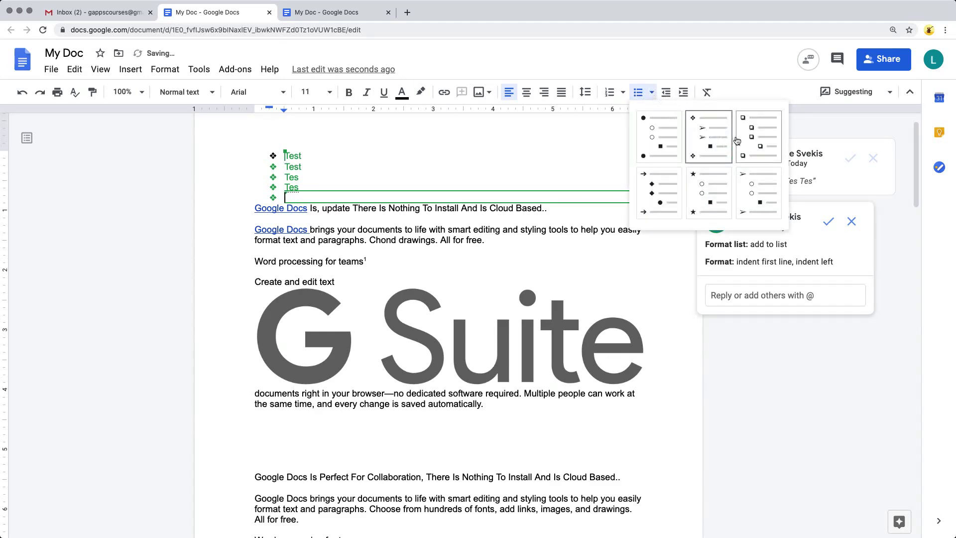
pyautogui.click(754, 140)
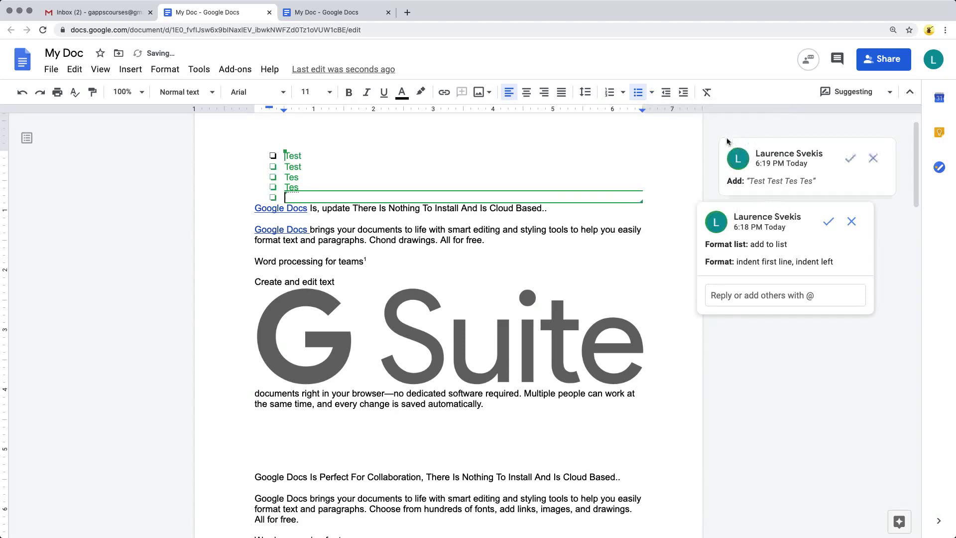
pyautogui.click(651, 93)
pyautogui.click(651, 138)
pyautogui.click(650, 94)
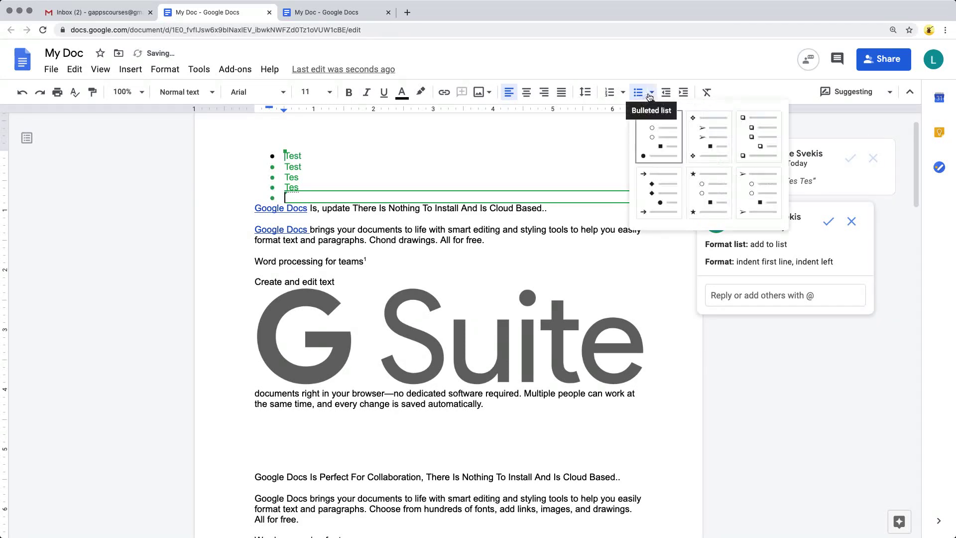
pyautogui.click(662, 184)
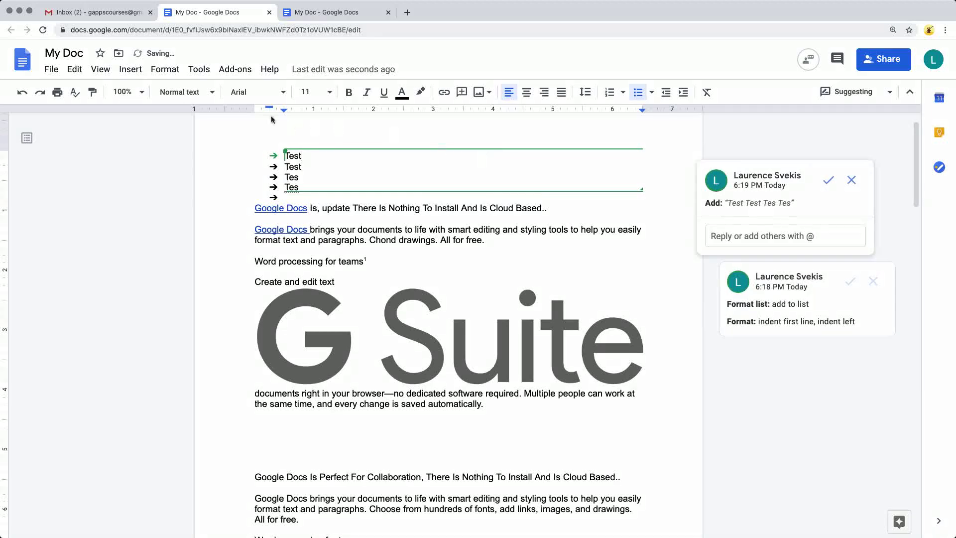
# Step: Select the first two text sections on the second page and switch the document from Suggesting to Editing mode
pyautogui.click(164, 70)
pyautogui.scroll(-15, 318, 147)
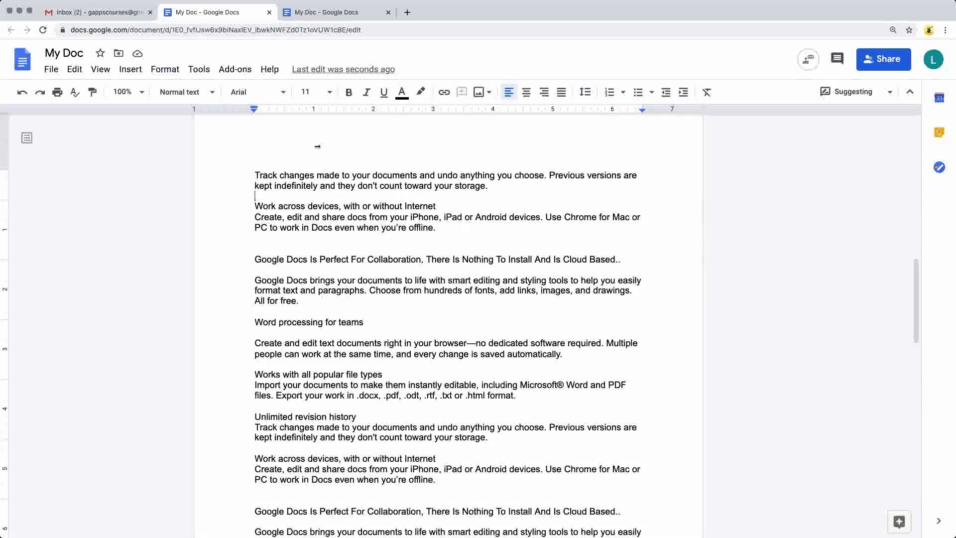
pyautogui.click(158, 70)
pyautogui.click(456, 227)
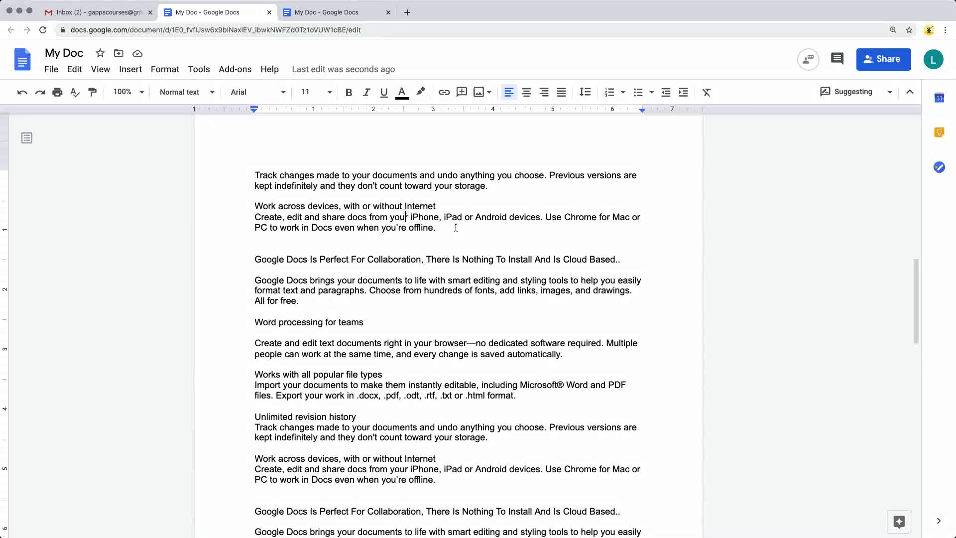
pyautogui.moveTo(456, 227); pyautogui.dragTo(243, 159)
pyautogui.click(162, 69)
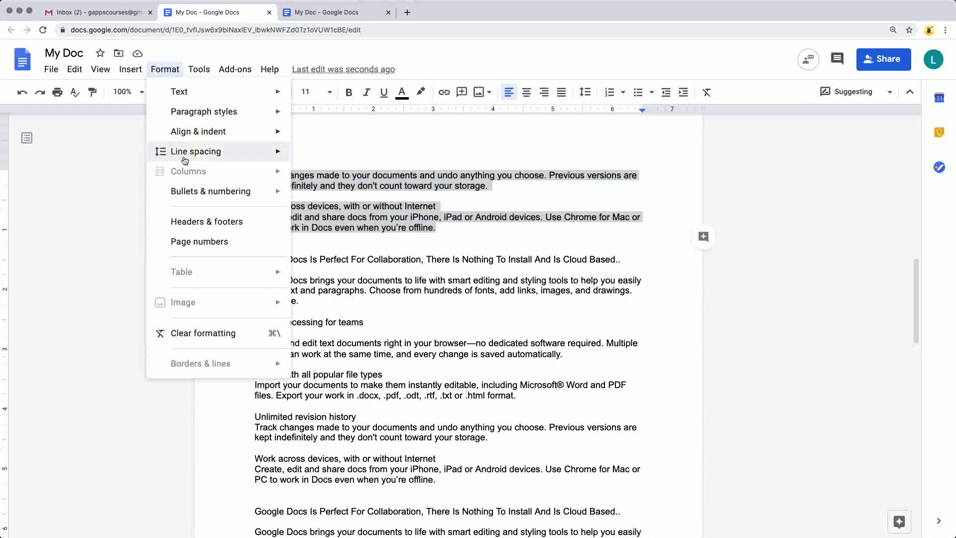
pyautogui.click(853, 97)
pyautogui.click(850, 121)
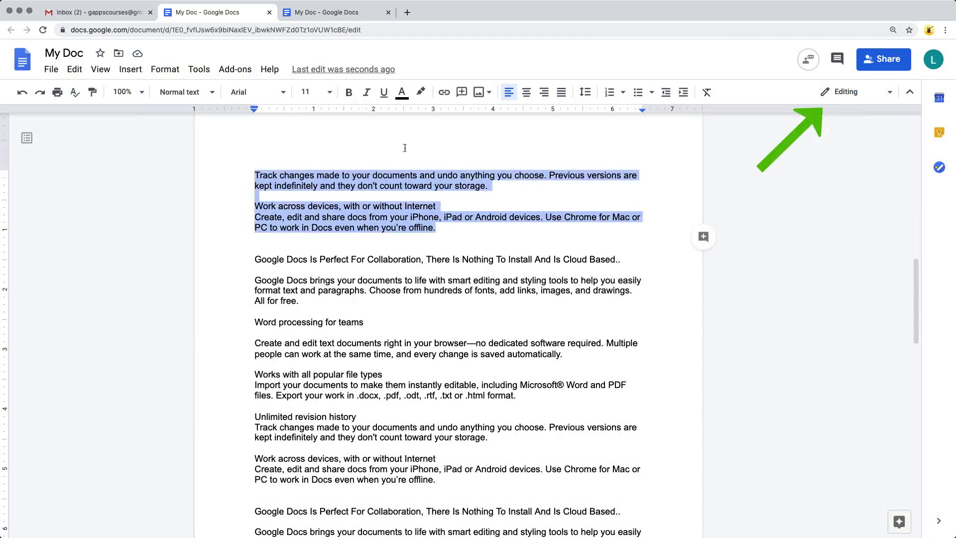
pyautogui.click(164, 69)
pyautogui.moveTo(249, 171)
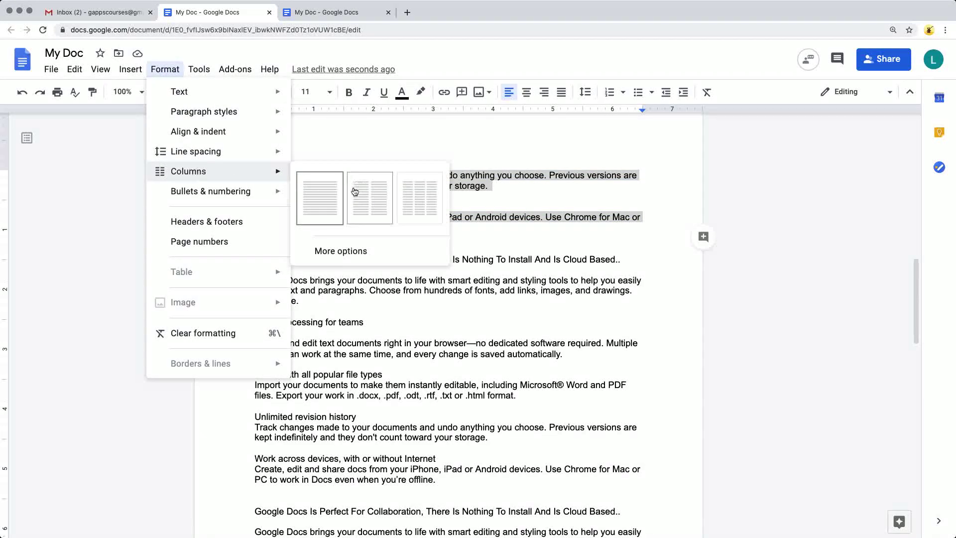
pyautogui.click(429, 344)
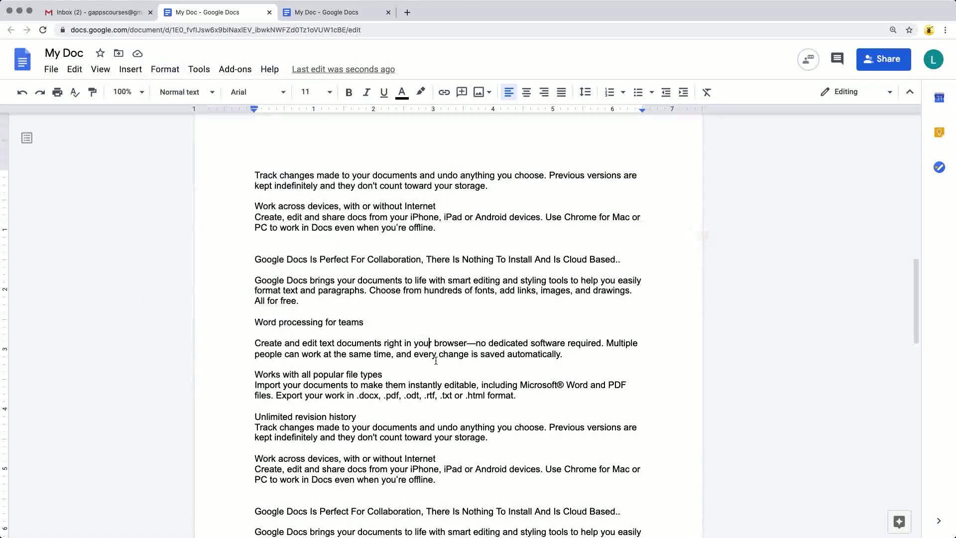
pyautogui.click(165, 70)
pyautogui.moveTo(189, 171)
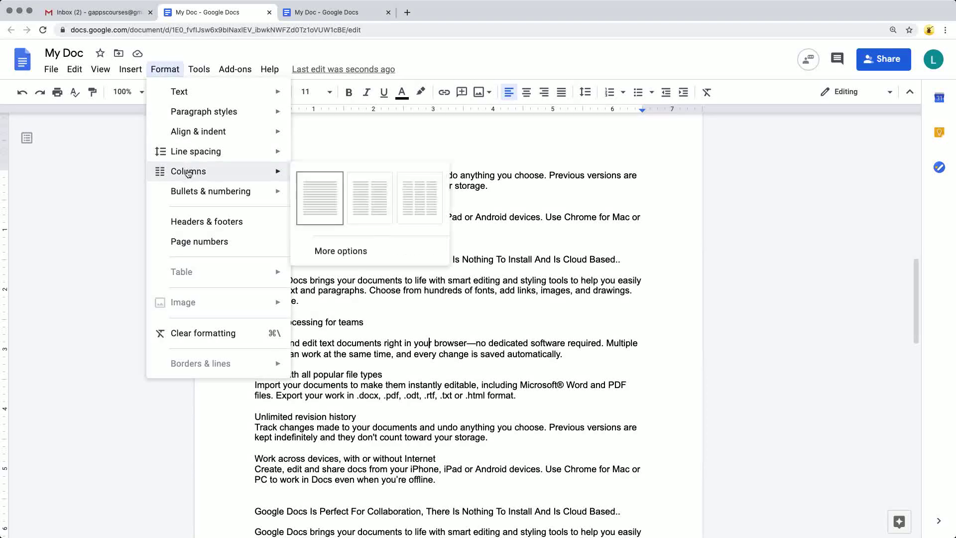
pyautogui.click(572, 415)
# Step: Lay out the second page's text from "Track changes" through ".html format." in 2 columns with 1-inch spacing
pyautogui.moveTo(517, 396); pyautogui.dragTo(262, 156)
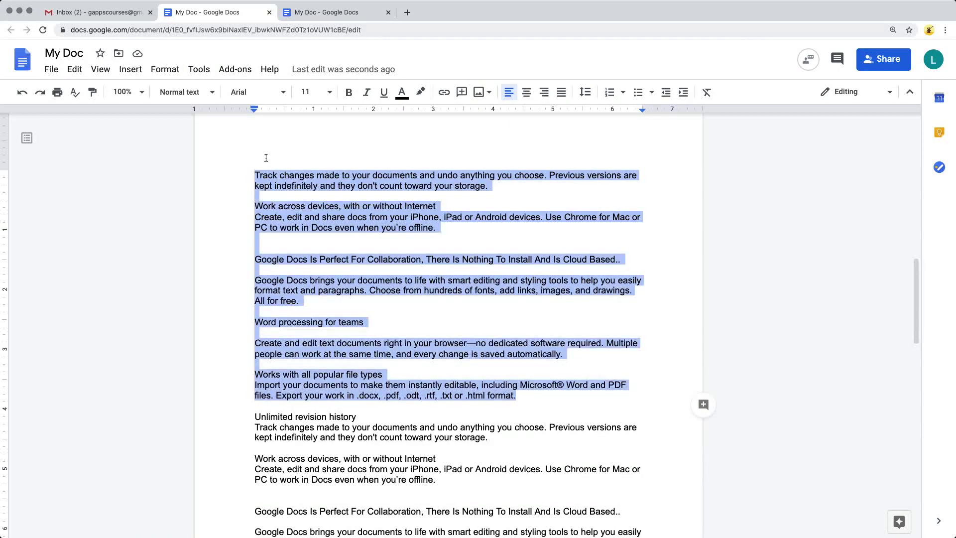
pyautogui.click(162, 75)
pyautogui.moveTo(199, 171)
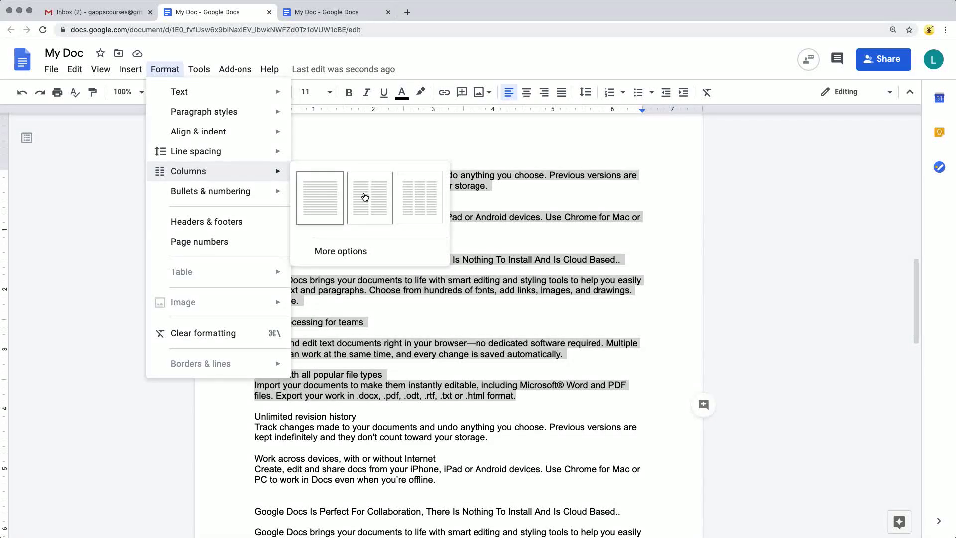
pyautogui.click(349, 252)
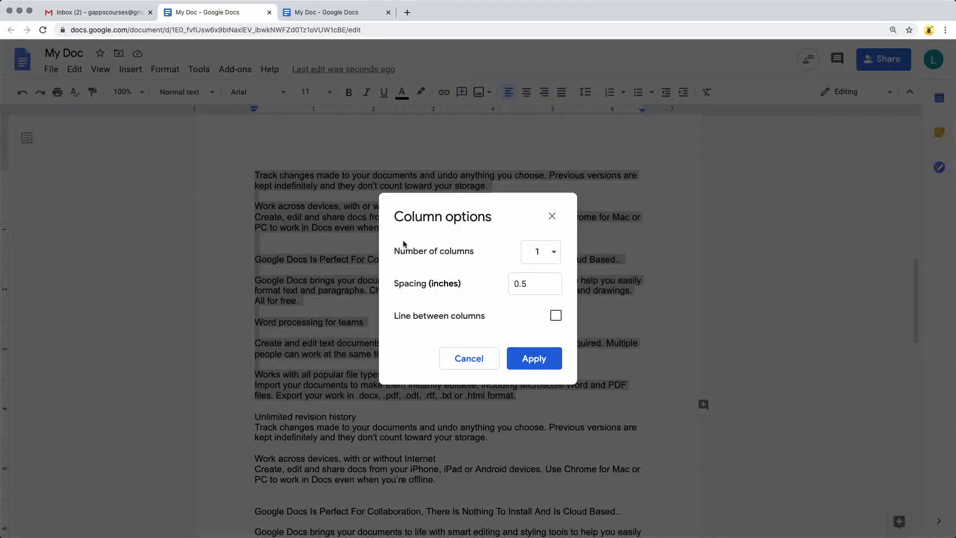
pyautogui.click(548, 253)
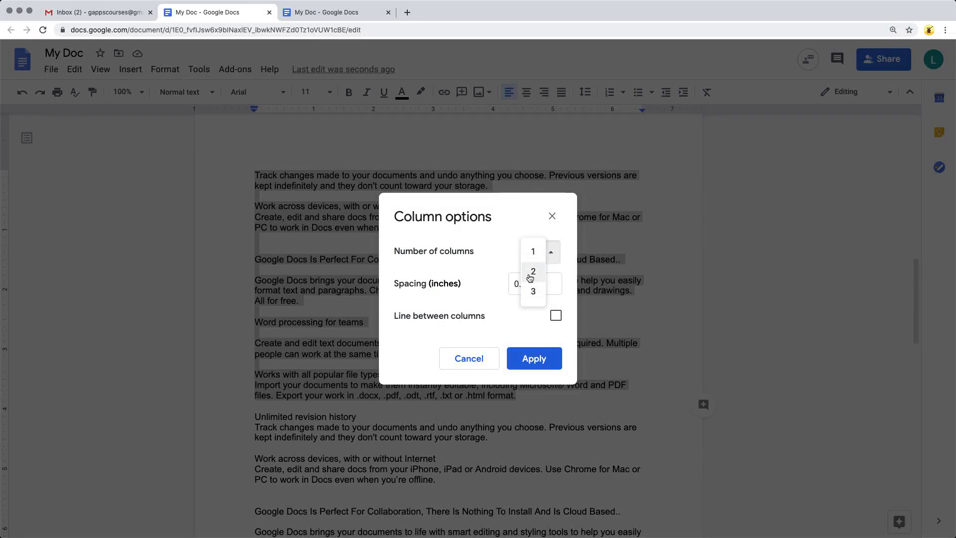
pyautogui.click(532, 271)
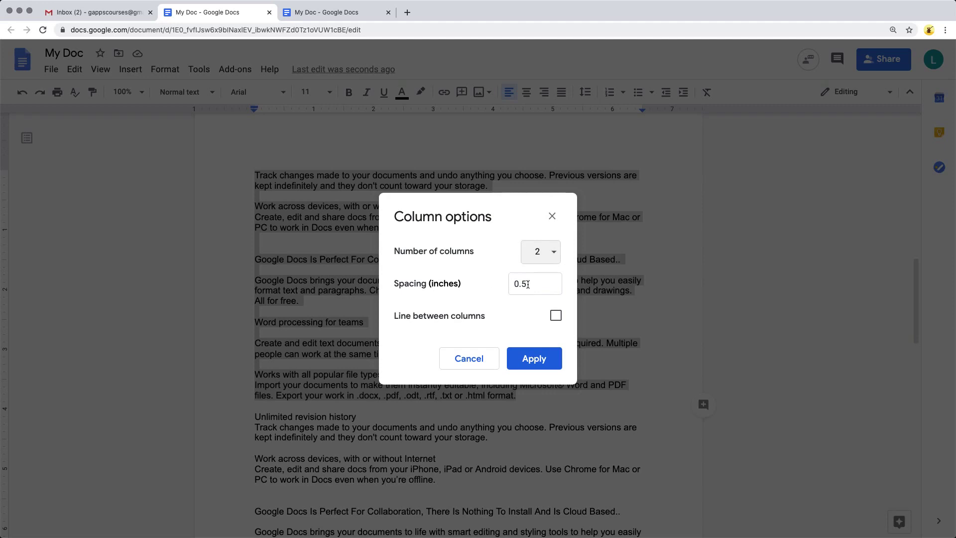
pyautogui.moveTo(530, 284); pyautogui.dragTo(497, 291)
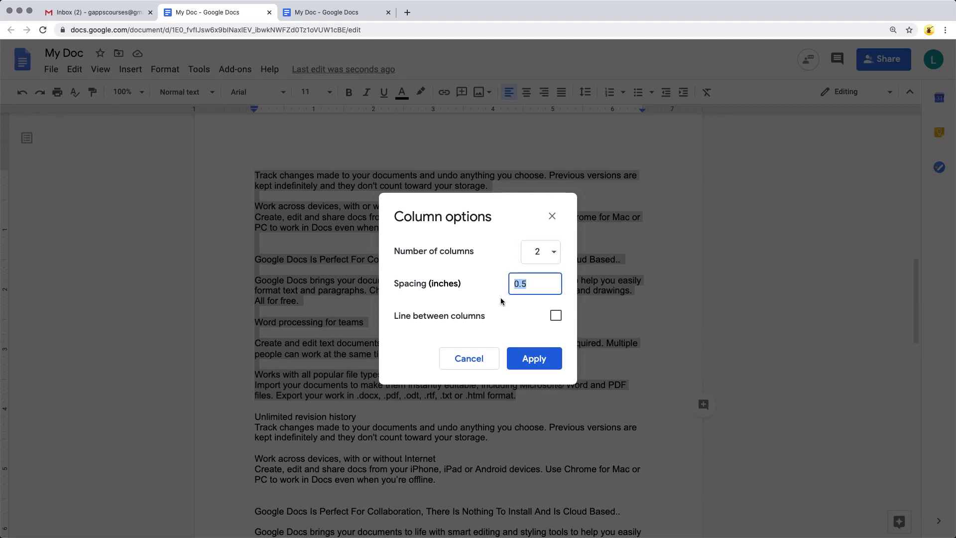
pyautogui.write('1')
pyautogui.click(529, 359)
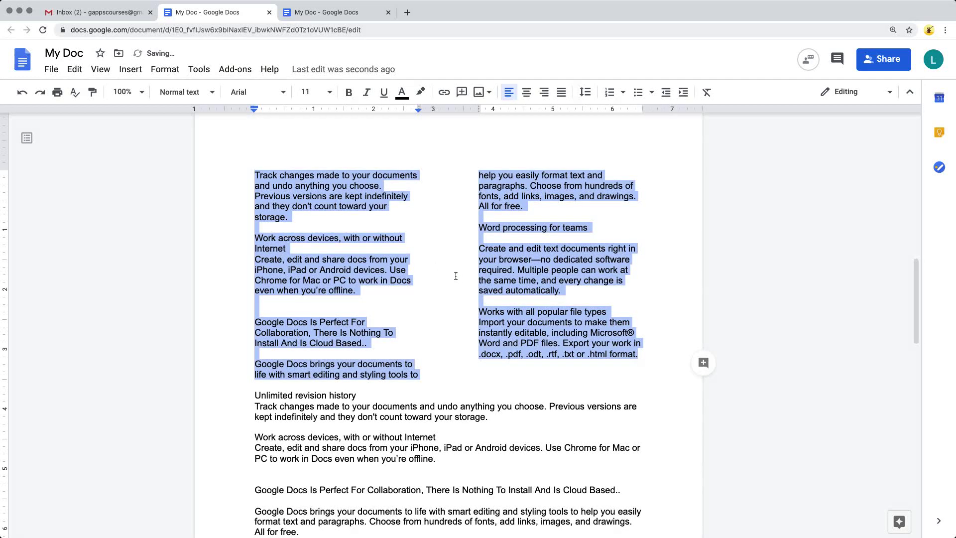
# Step: Undo the two-column layout and place the cursor in the "Track changes" paragraph starting the second page
pyautogui.click(504, 280)
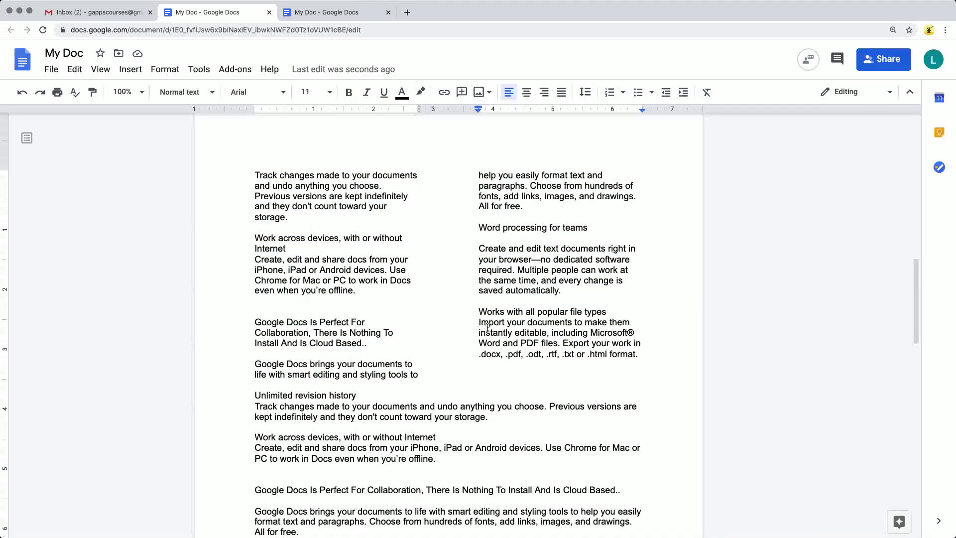
pyautogui.press('super+z')
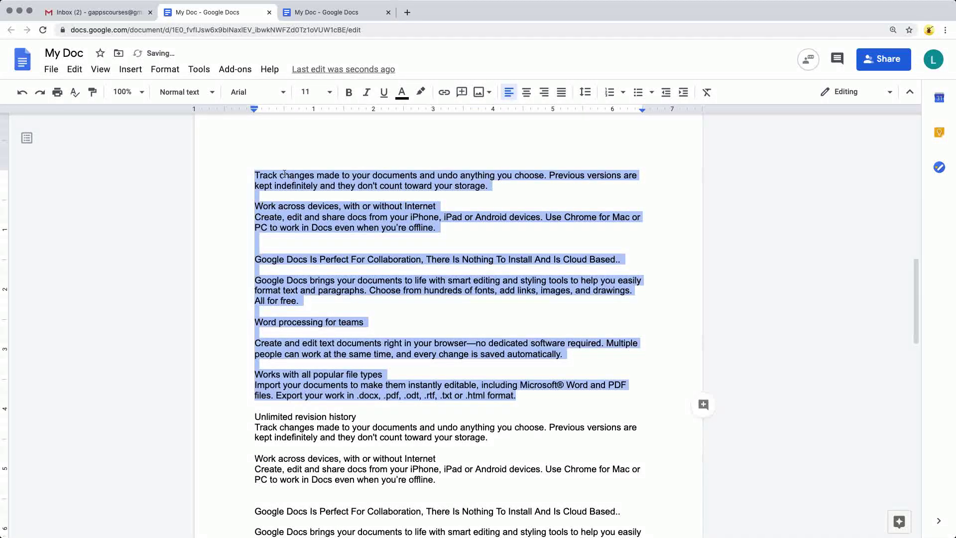
pyautogui.click(282, 176)
# Step: Apply a two-column layout to the whole document without selecting text, and undo it
pyautogui.click(165, 69)
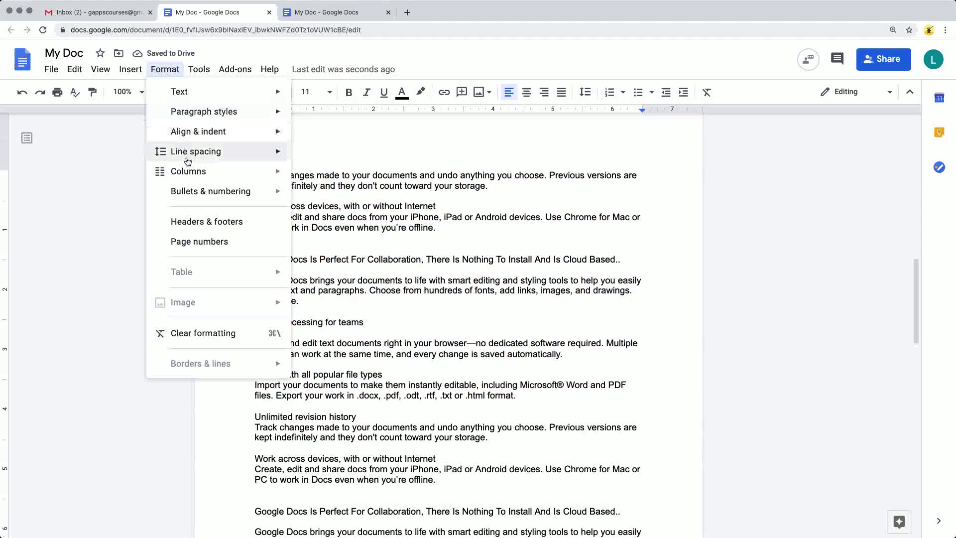
pyautogui.moveTo(189, 171)
pyautogui.click(375, 205)
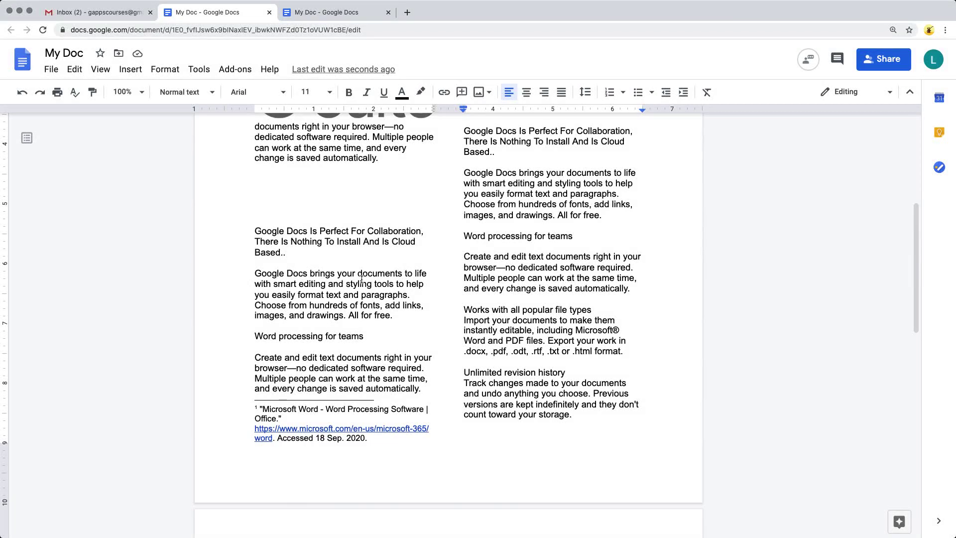
pyautogui.hotkey('ctrl', 'z')
# Step: Lay out the text from "Google Docs Is Perfect For Collaboration" through "Unlimited revision history" above the footnote in three columns
pyautogui.moveTo(357, 311); pyautogui.dragTo(211, 154)
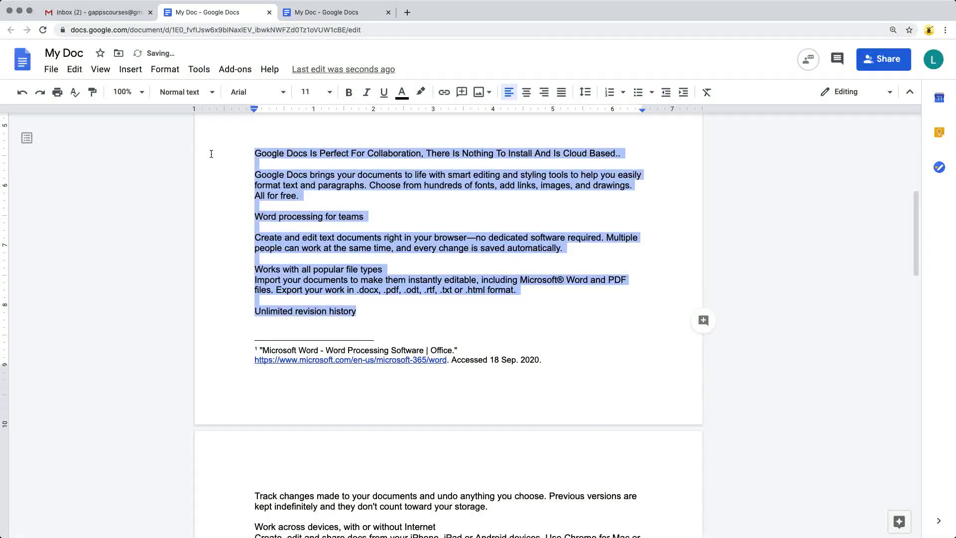
pyautogui.click(165, 70)
pyautogui.moveTo(209, 171)
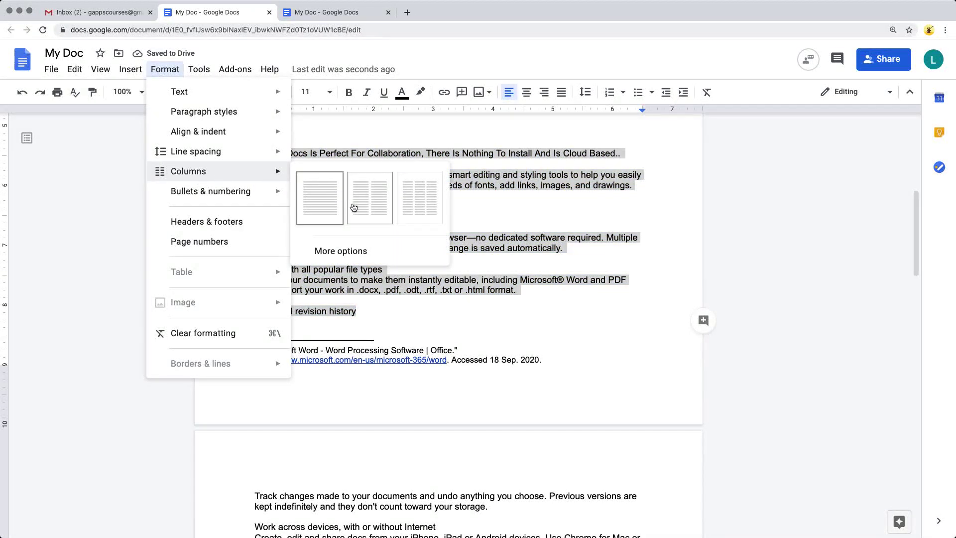
pyautogui.click(428, 198)
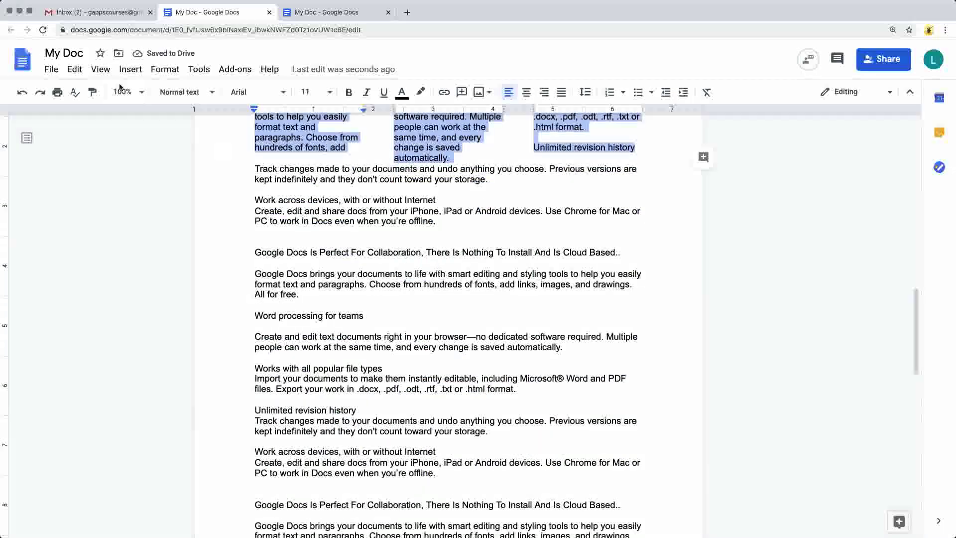
# Step: Change the selected three-column text to a two-column layout
pyautogui.click(165, 70)
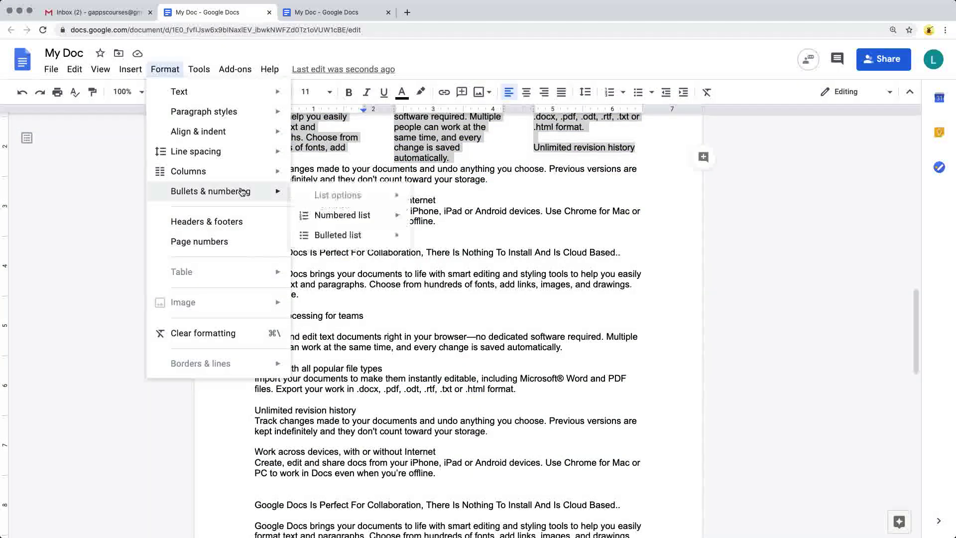
pyautogui.moveTo(276, 171)
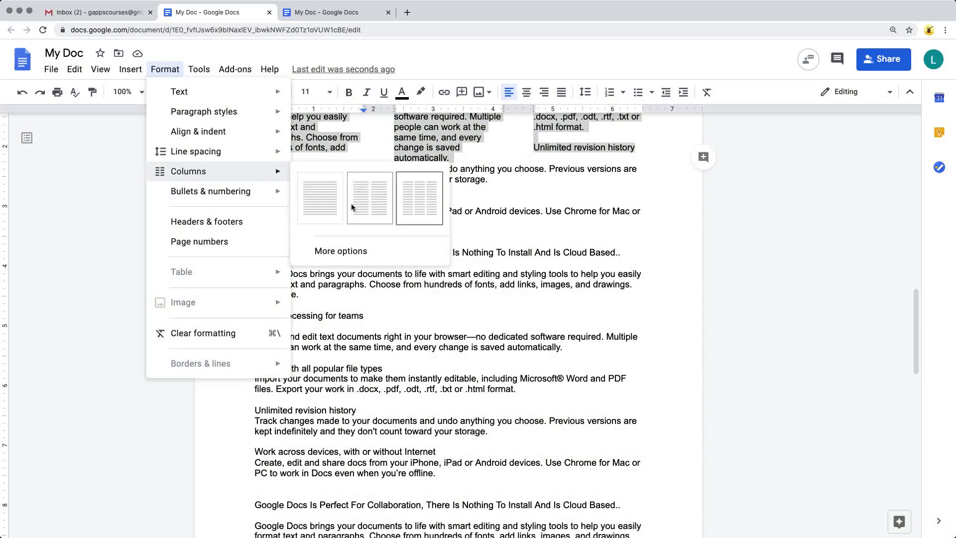
pyautogui.click(363, 202)
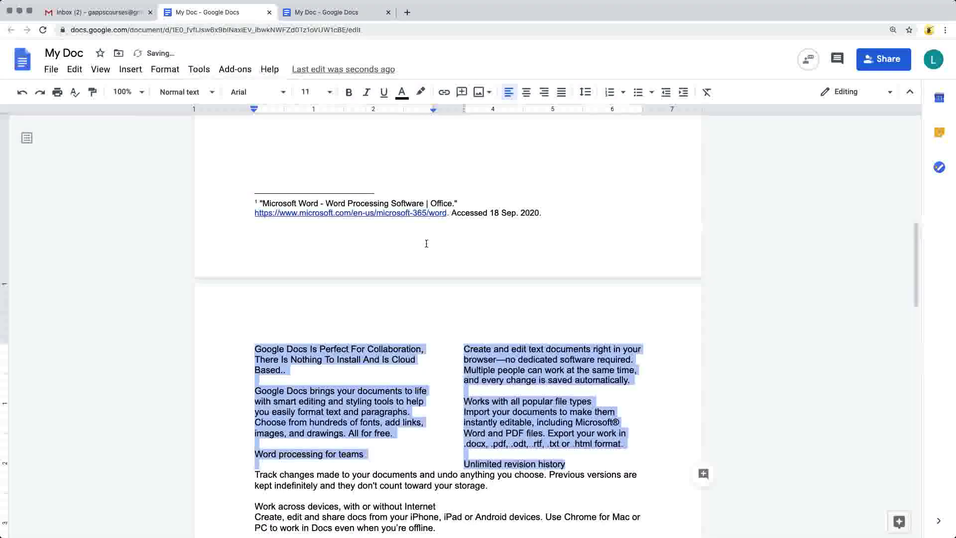
# Step: Clear the formatting of the selected two-column text, and clear the formatting of the whole document
pyautogui.click(159, 71)
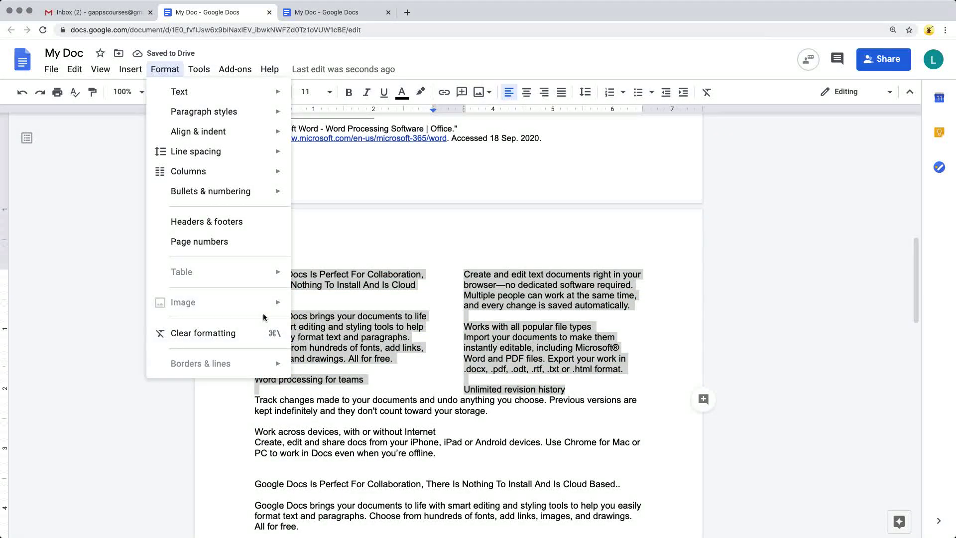
pyautogui.click(242, 334)
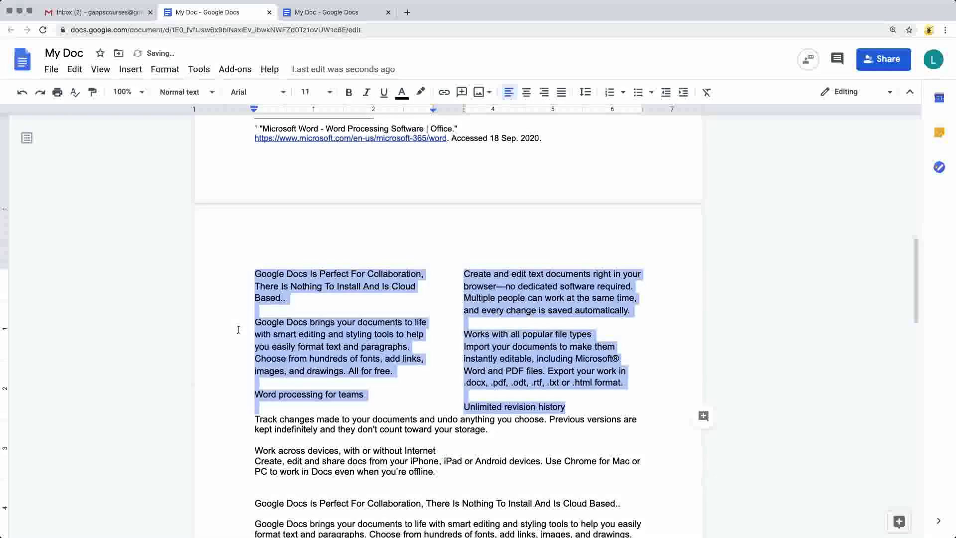
pyautogui.scroll(-6, 396, 312)
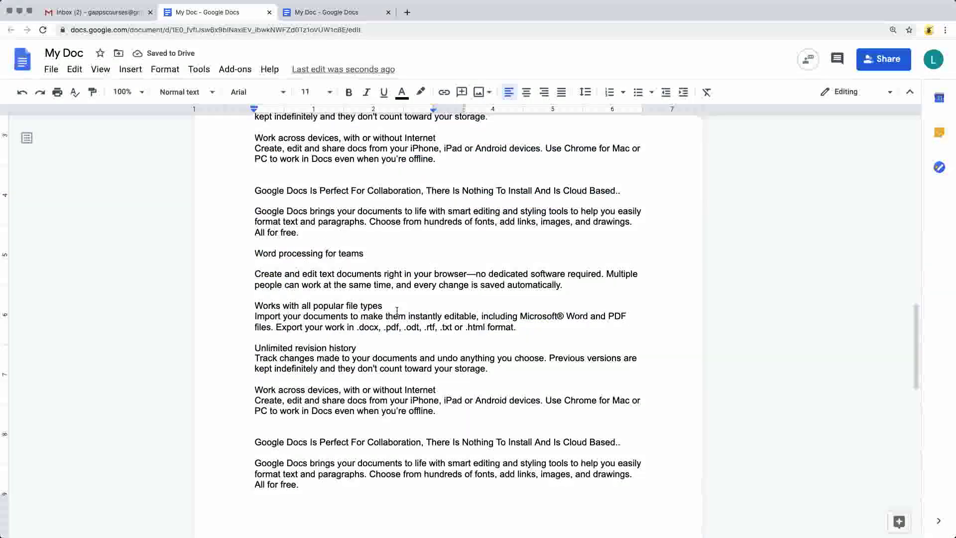
pyautogui.click(397, 310)
pyautogui.press('super+a')
pyautogui.click(165, 70)
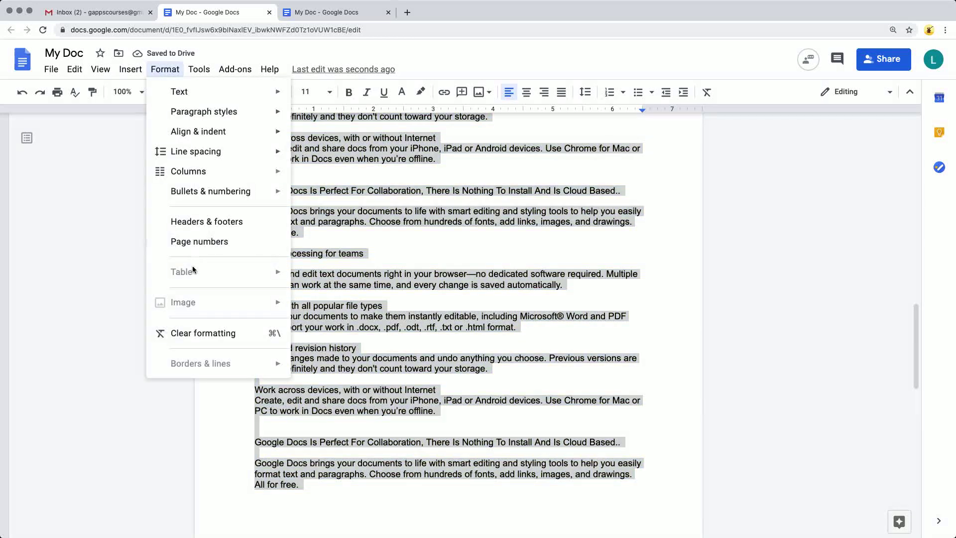
pyautogui.click(193, 341)
# Step: Accept the list formatting suggestion and the added "Test Test Tes Tes" suggestion at the start of the document
pyautogui.scroll(15, 368, 284)
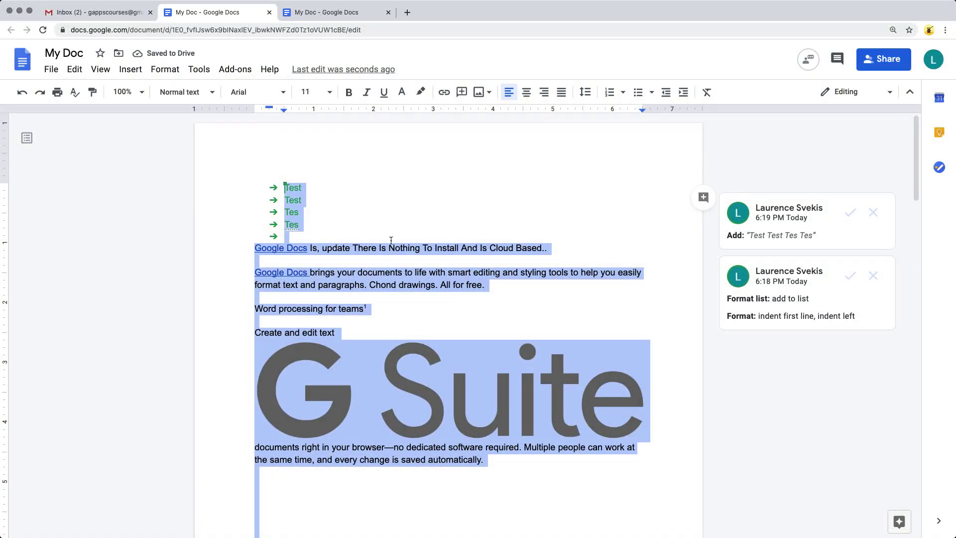
pyautogui.click(388, 241)
pyautogui.click(828, 260)
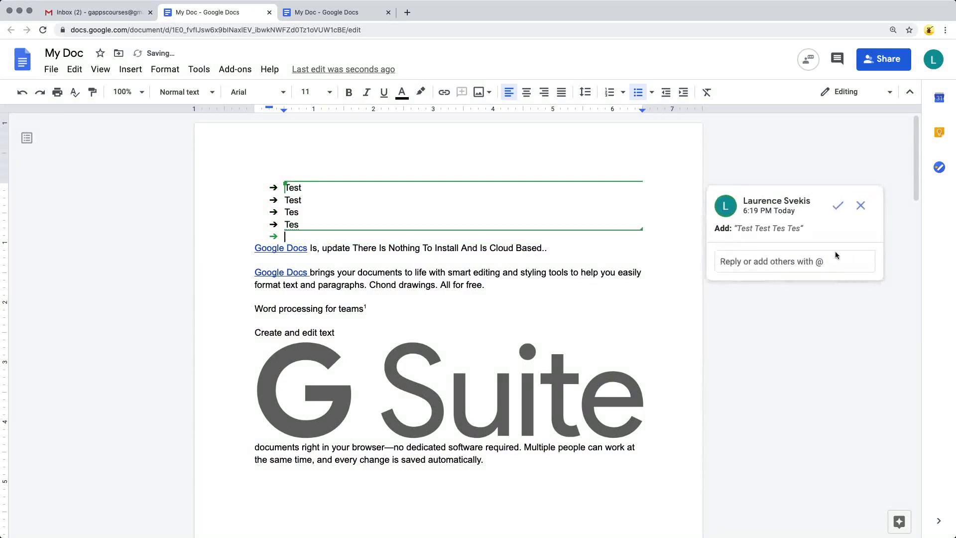
pyautogui.click(830, 212)
pyautogui.doubleClick(327, 225)
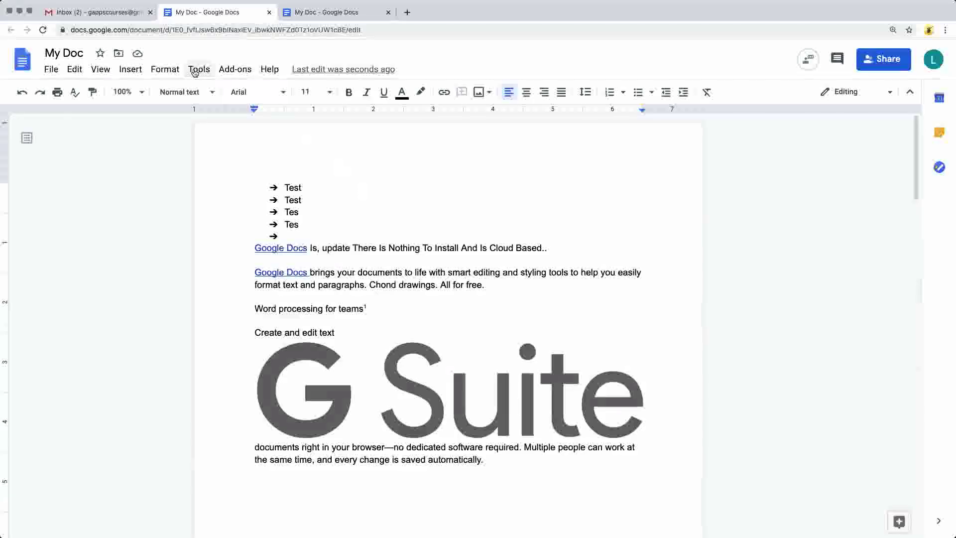
# Step: Set up headers and footers for Section 1 with a different first page and a header margin of 1 inch
pyautogui.click(165, 69)
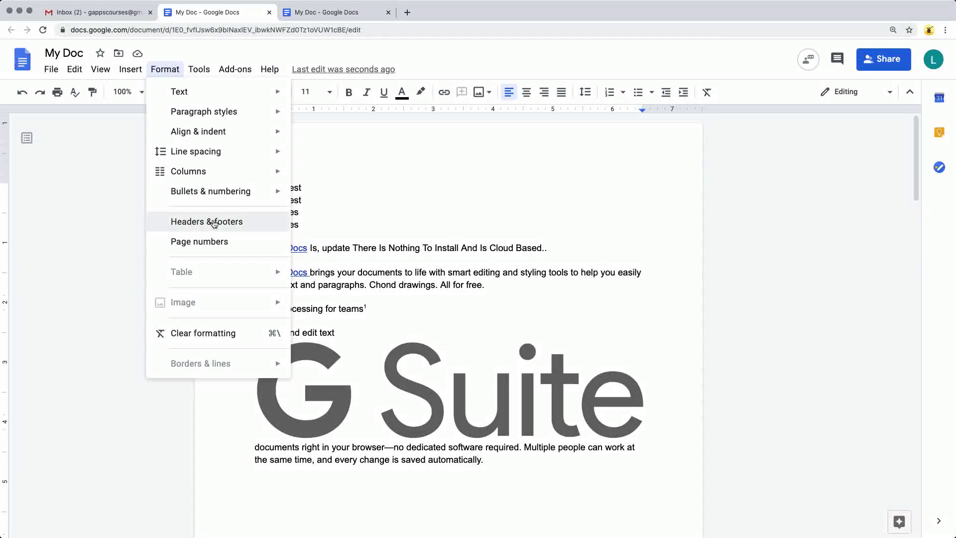
pyautogui.click(215, 222)
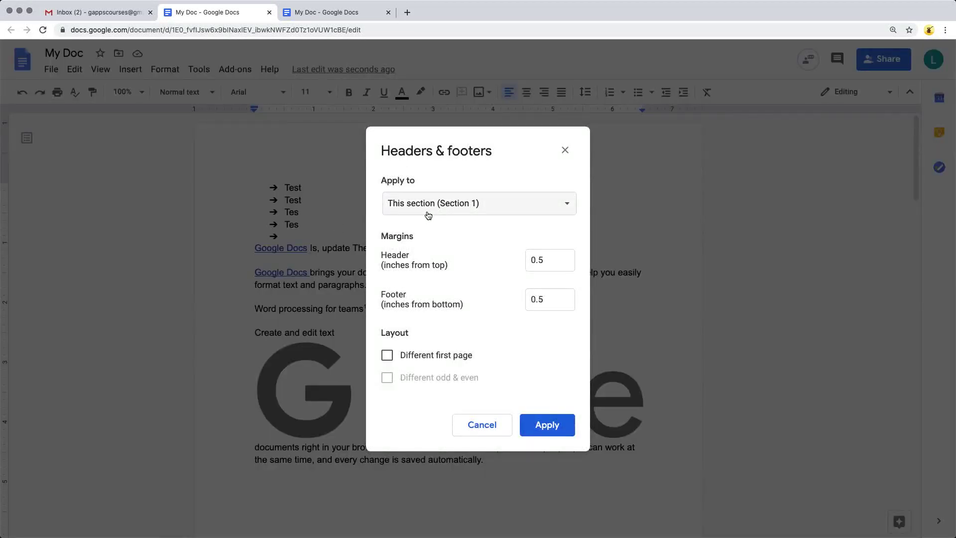
pyautogui.click(424, 209)
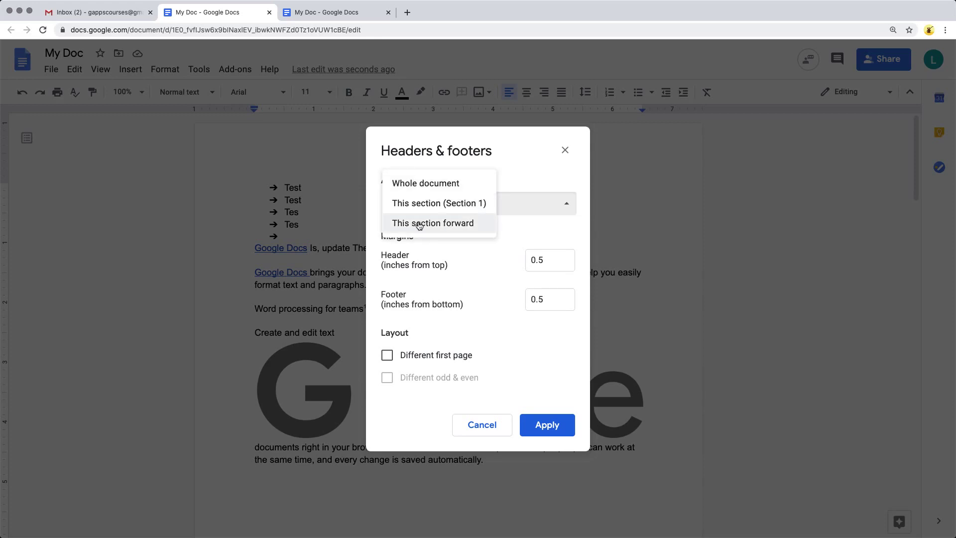
pyautogui.click(478, 298)
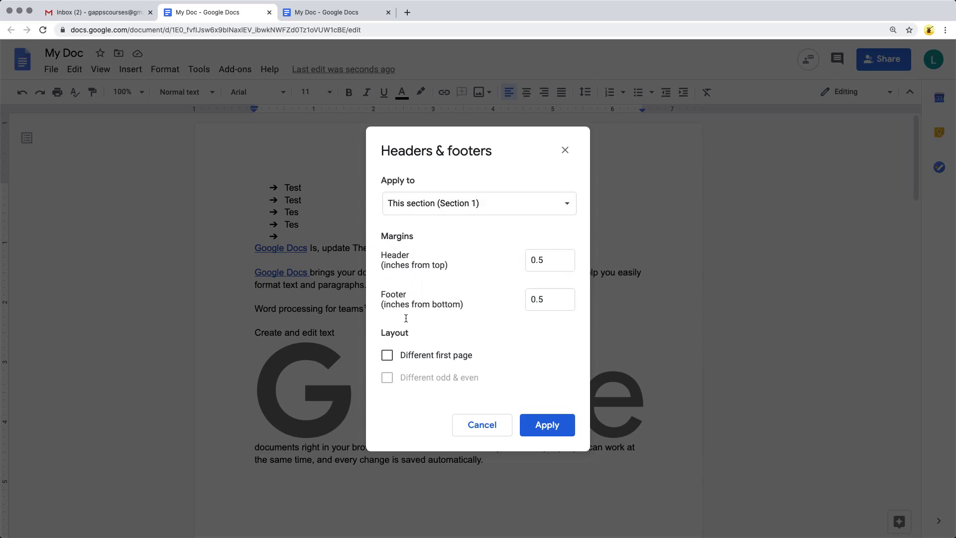
pyautogui.click(387, 355)
pyautogui.click(554, 255)
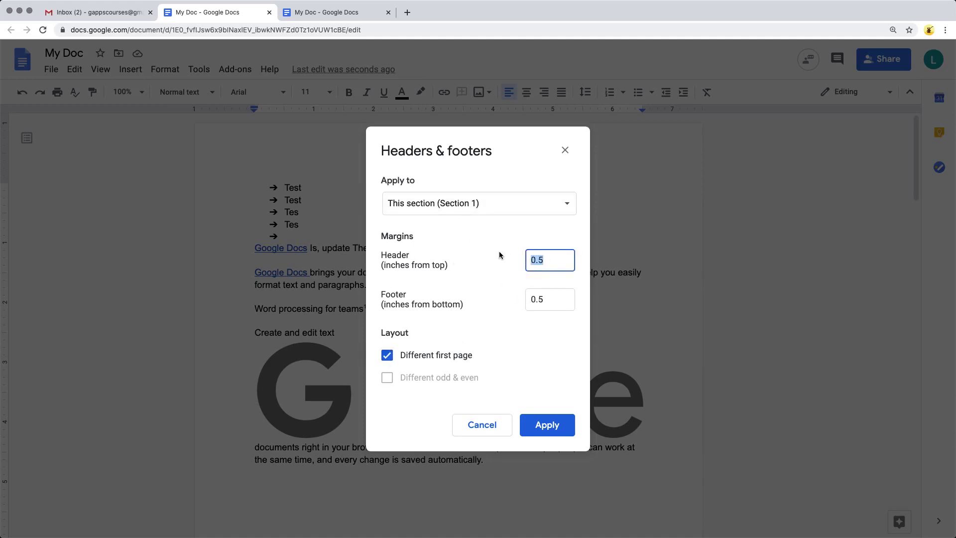
pyautogui.write('1')
pyautogui.click(547, 426)
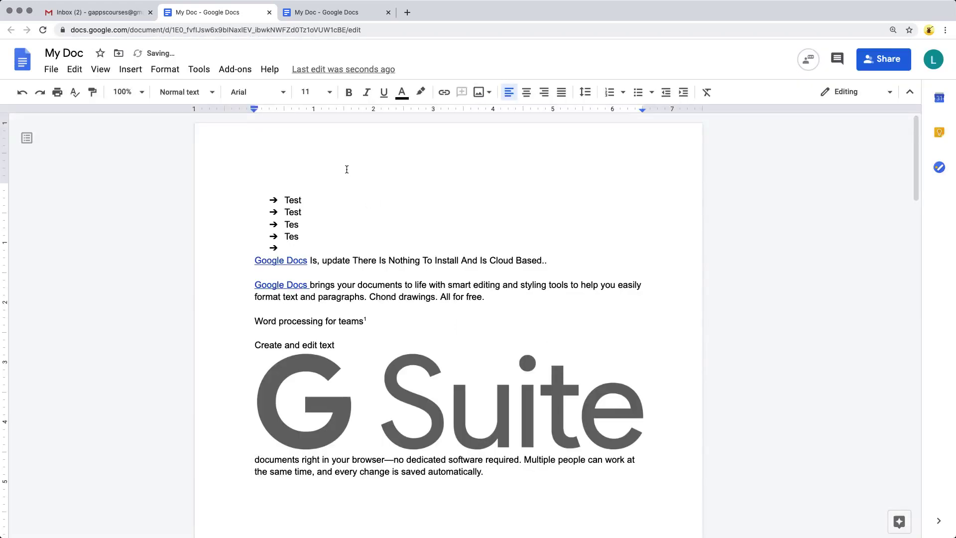
# Step: Enter "Test Header" as the first page header and set its header margin to 0.5 inches
pyautogui.doubleClick(339, 187)
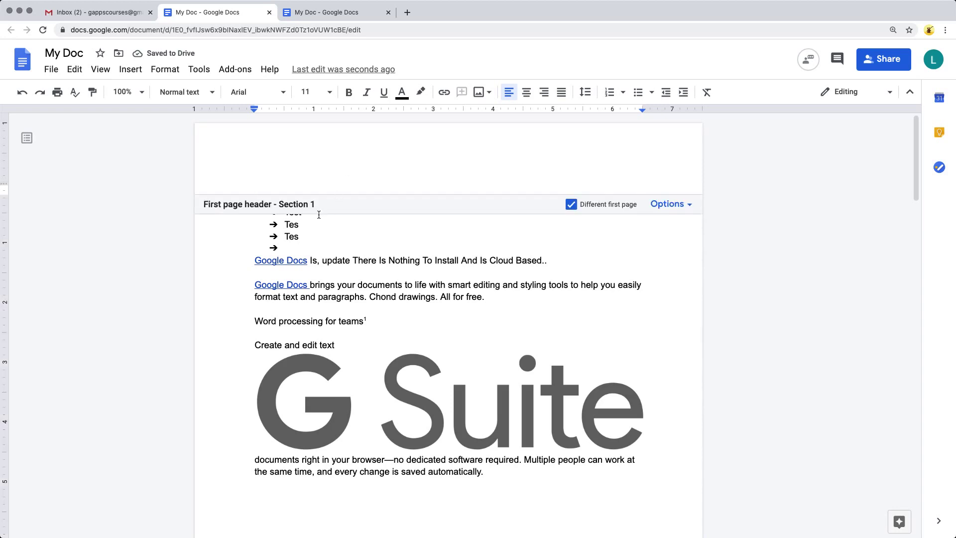
pyautogui.write('Test Header')
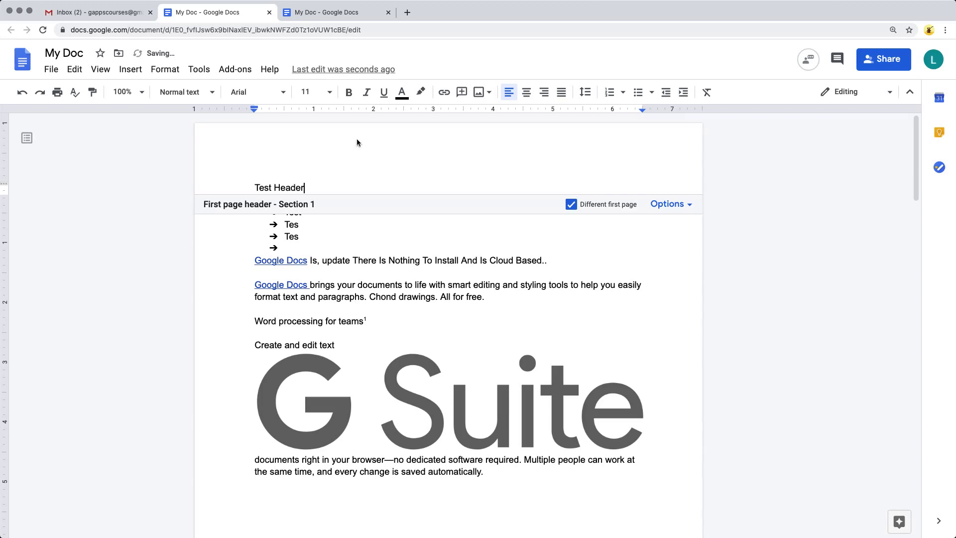
pyautogui.click(681, 207)
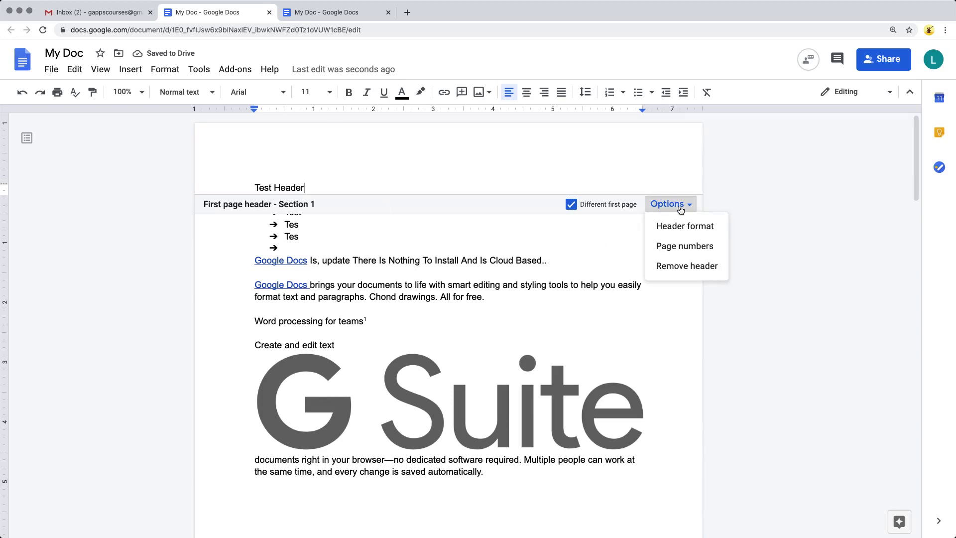
pyautogui.click(681, 209)
pyautogui.click(680, 209)
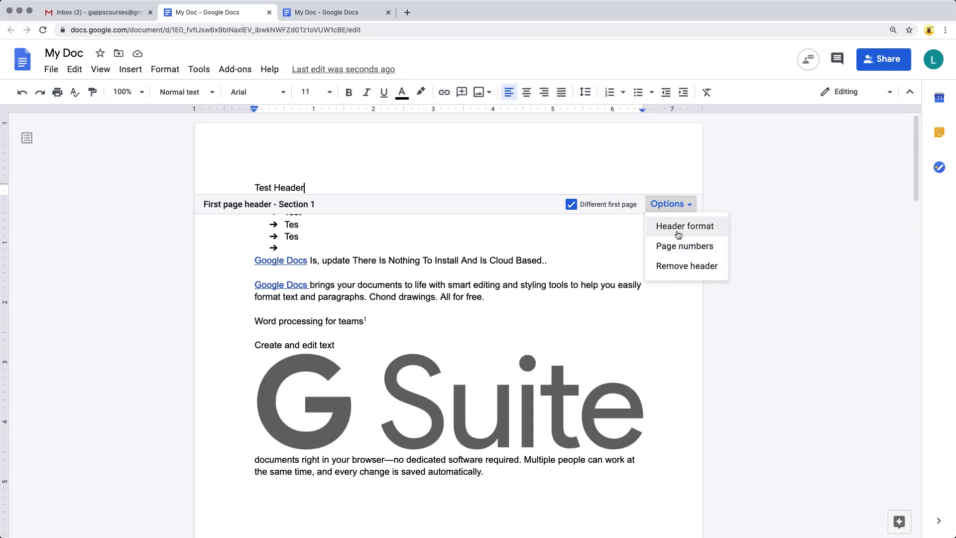
pyautogui.click(678, 234)
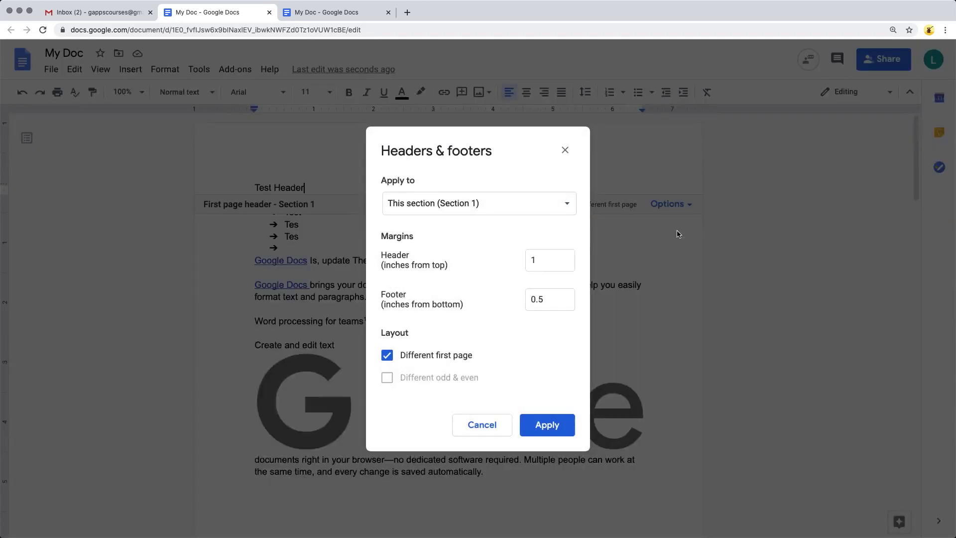
pyautogui.click(546, 257)
pyautogui.write('0.5')
pyautogui.click(547, 425)
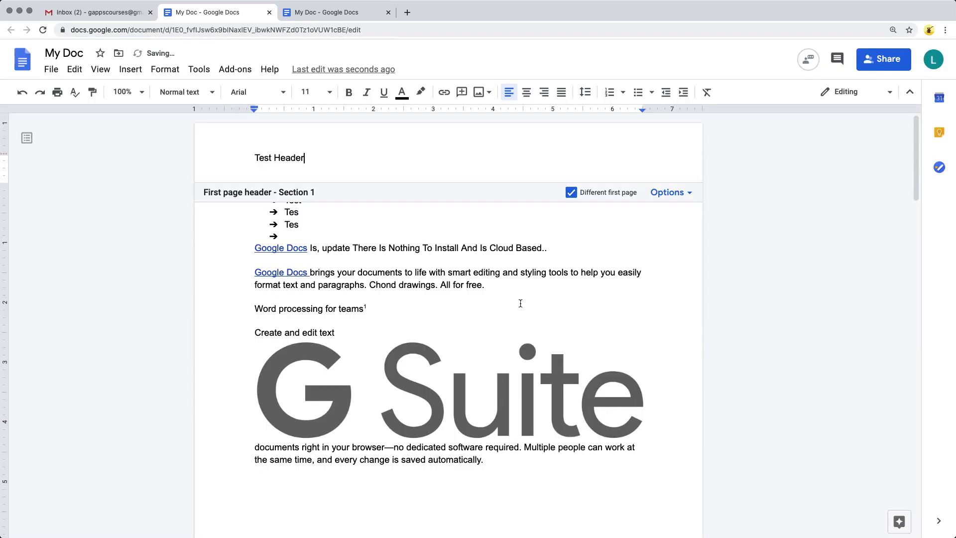
# Step: Enter "All other pages" as the header on the second page and return to the body text
pyautogui.click(438, 276)
pyautogui.scroll(-10, 418, 263)
pyautogui.click(307, 398)
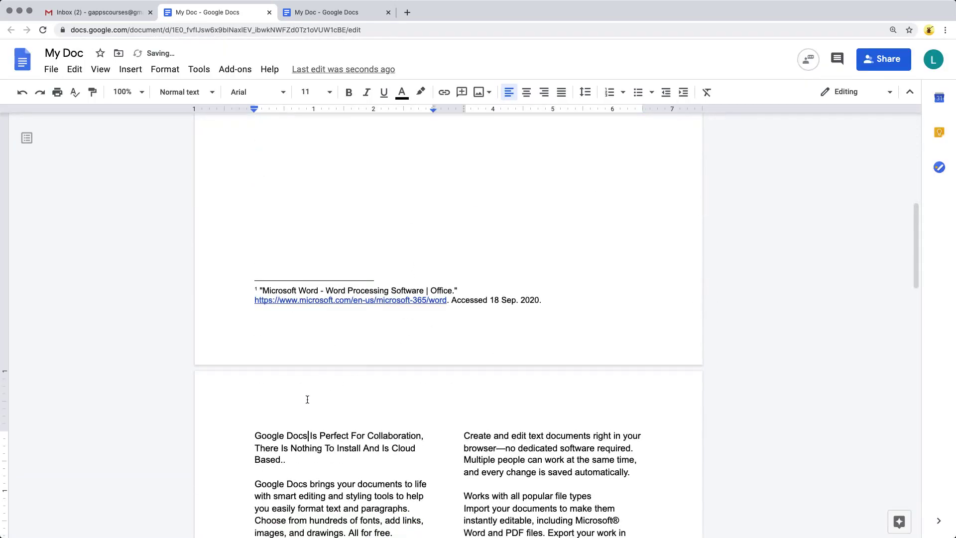
pyautogui.click(298, 413)
pyautogui.scroll(8, 319, 373)
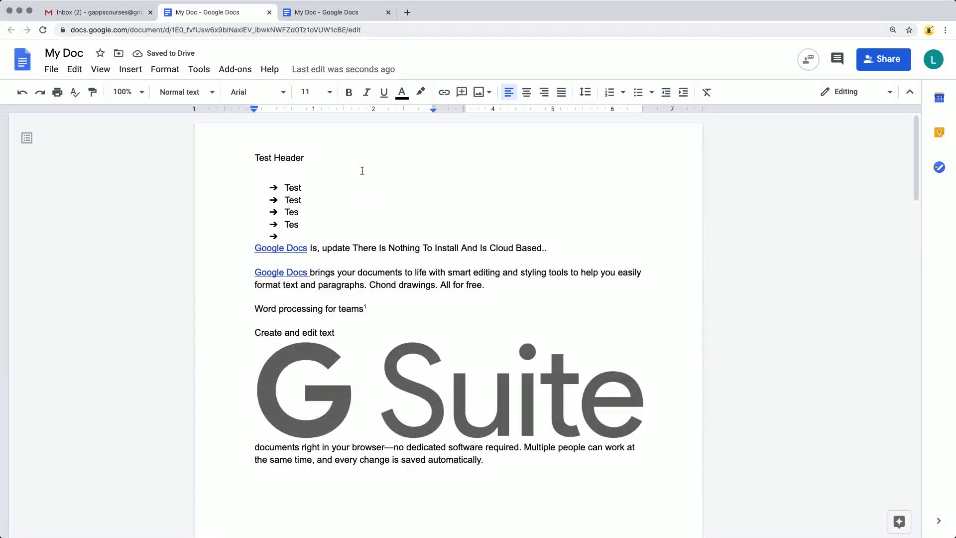
pyautogui.tripleClick(282, 159)
pyautogui.scroll(-10, 214, 320)
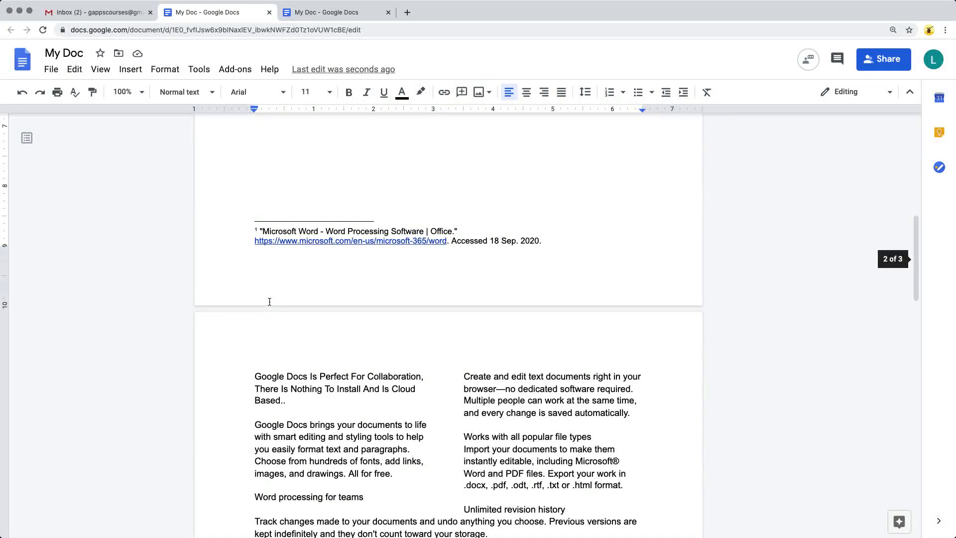
pyautogui.click(269, 336)
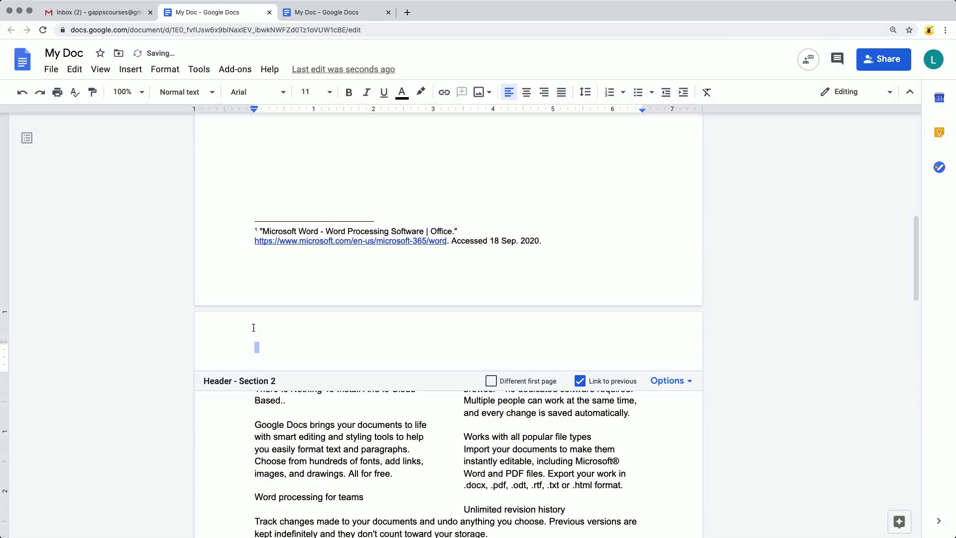
pyautogui.write('All other pages')
pyautogui.doubleClick(517, 427)
# Step: Check the header text on every page, including the Section 3 header on the third page
pyautogui.scroll(-15, 419, 394)
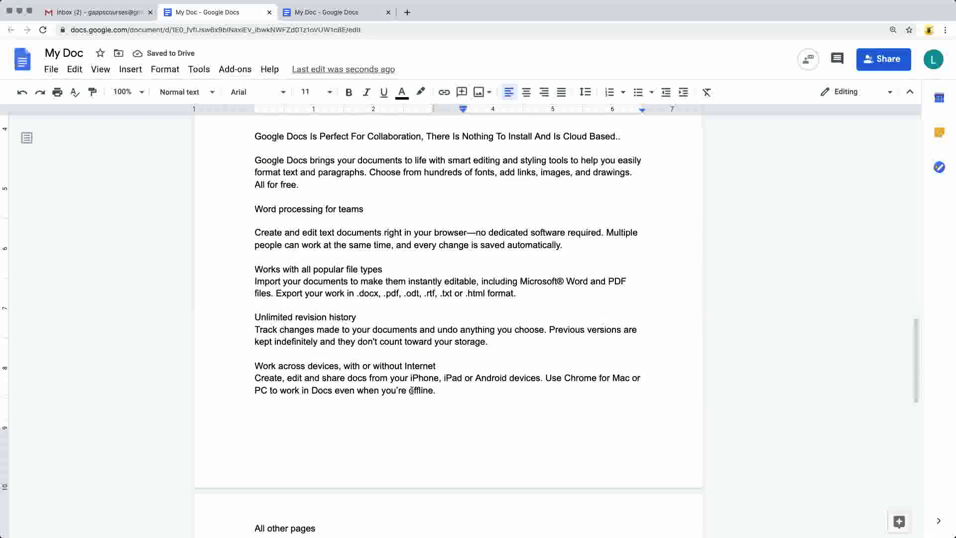
pyautogui.click(297, 193)
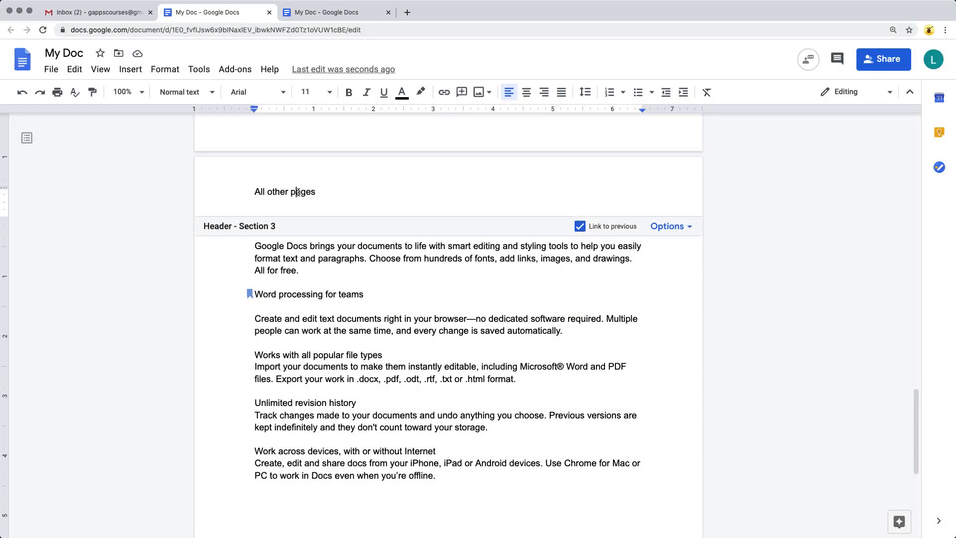
pyautogui.scroll(-6, 351, 245)
pyautogui.scroll(20, 344, 313)
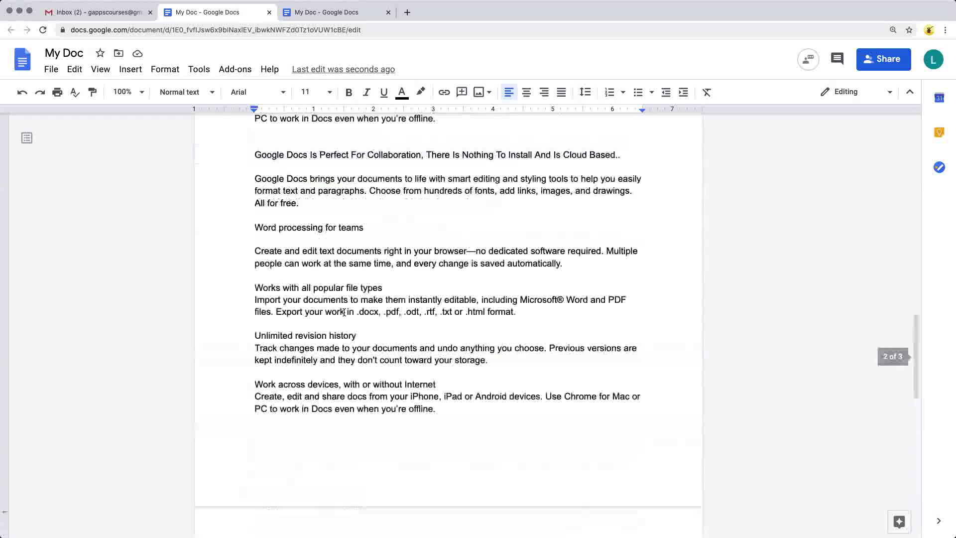
pyautogui.scroll(10, 458, 310)
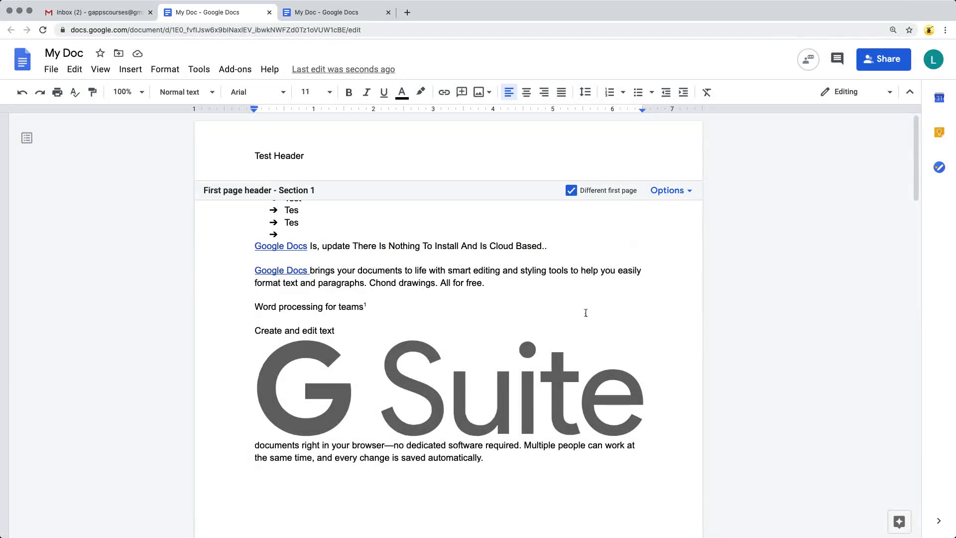
# Step: Add page numbers to the footer of the whole document, starting at 1 and shown on the first page
pyautogui.scroll(-10, 585, 312)
pyautogui.click(670, 227)
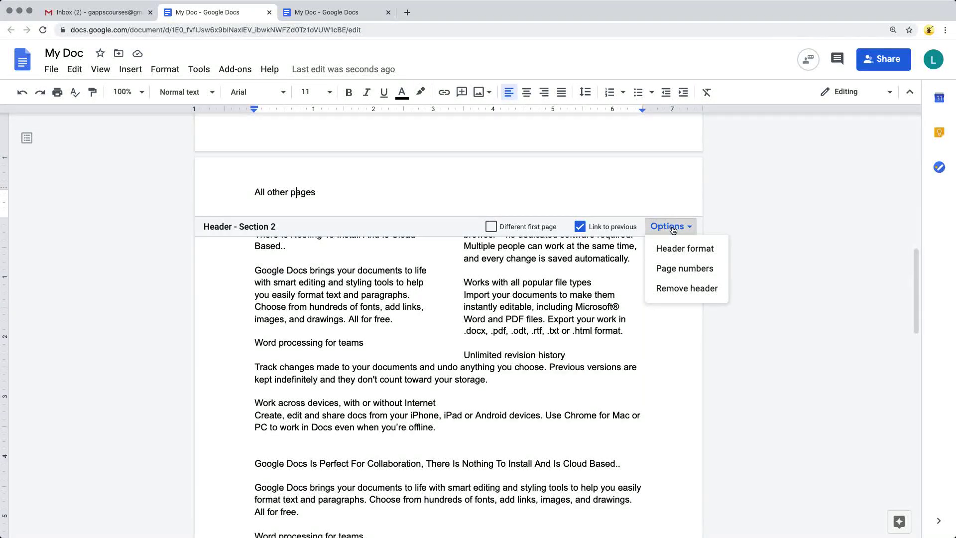
pyautogui.click(683, 269)
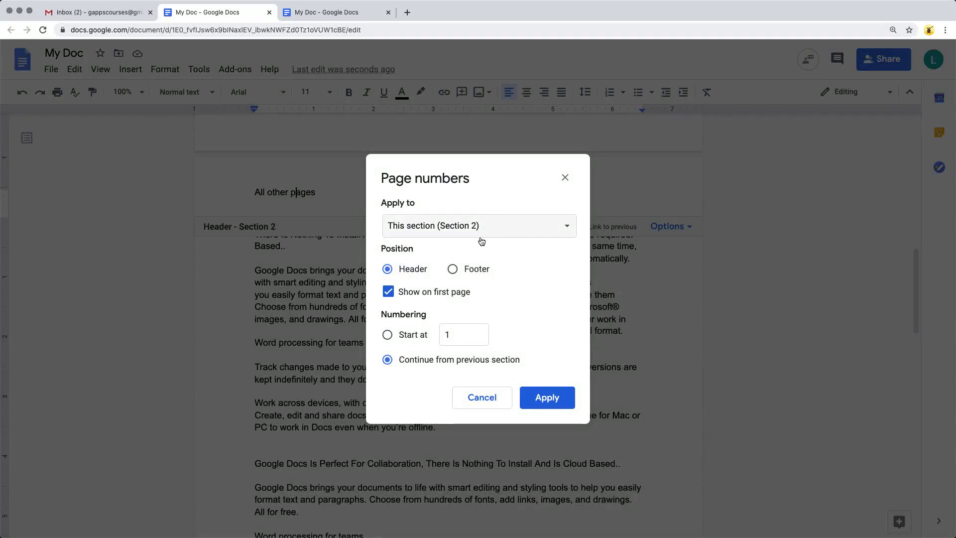
pyautogui.click(434, 230)
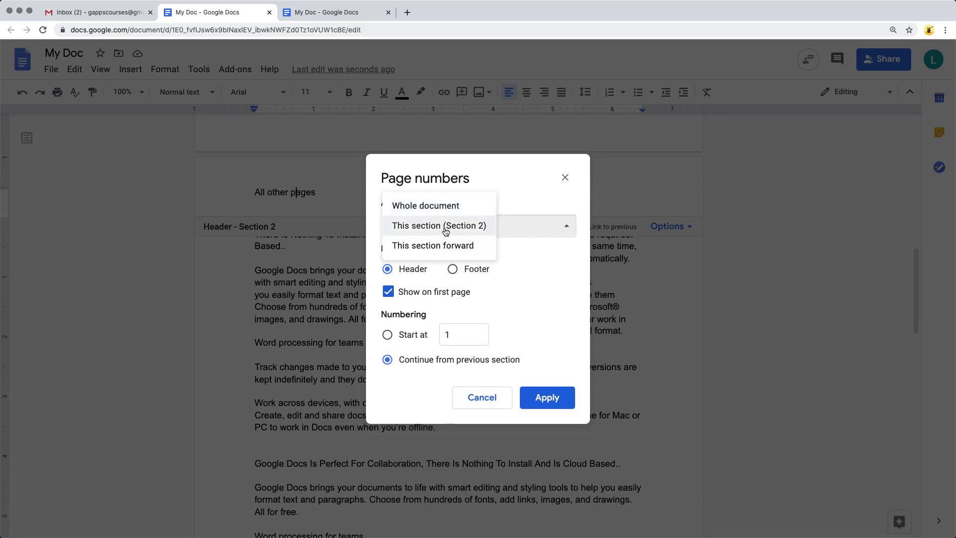
pyautogui.click(448, 205)
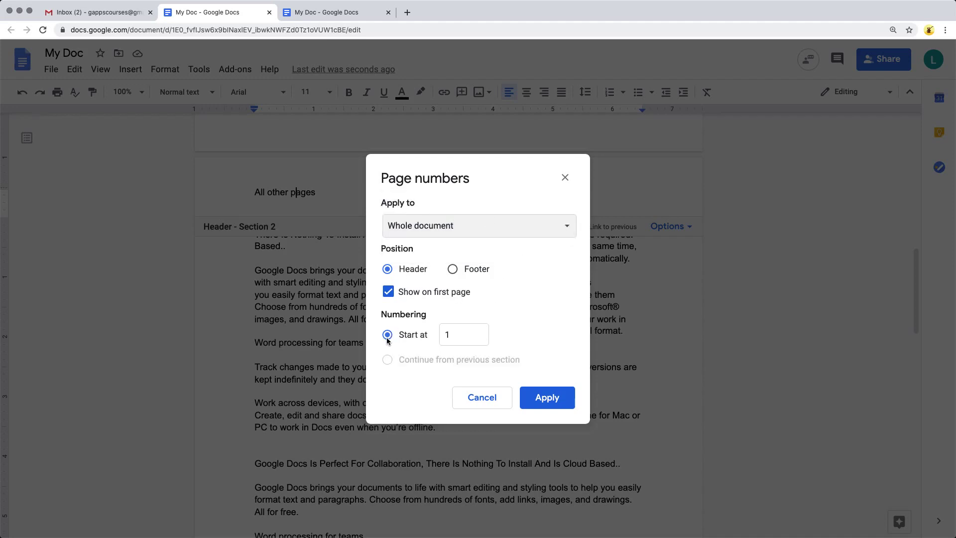
pyautogui.click(388, 292)
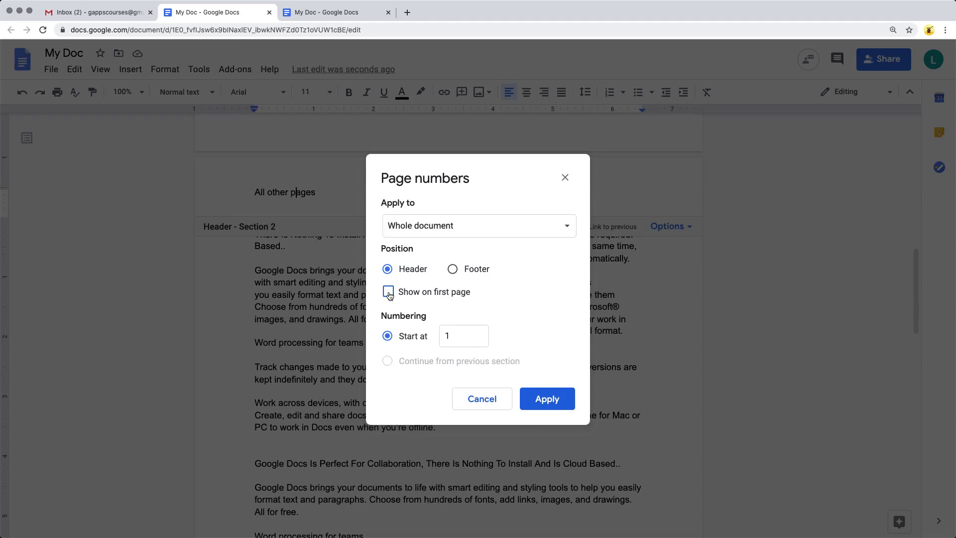
pyautogui.click(389, 293)
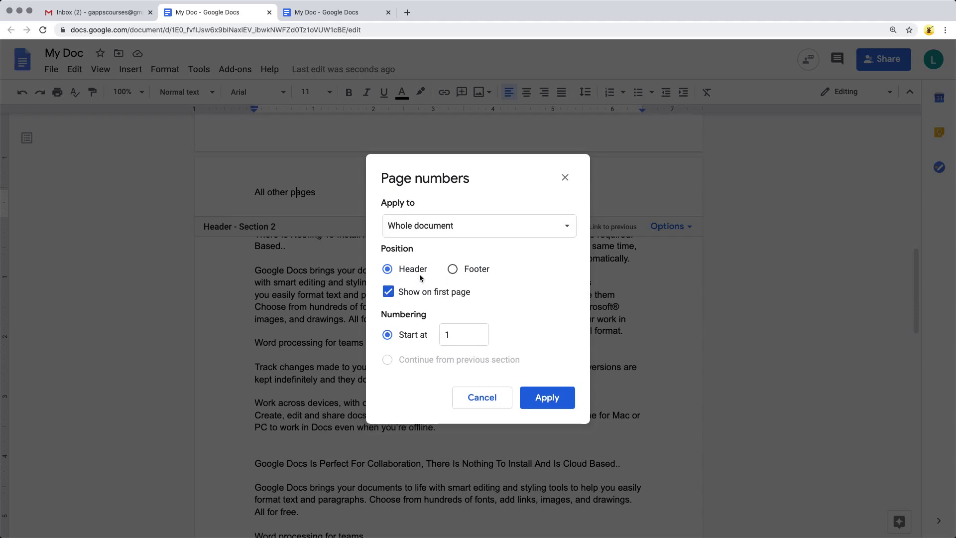
pyautogui.click(452, 270)
pyautogui.click(546, 398)
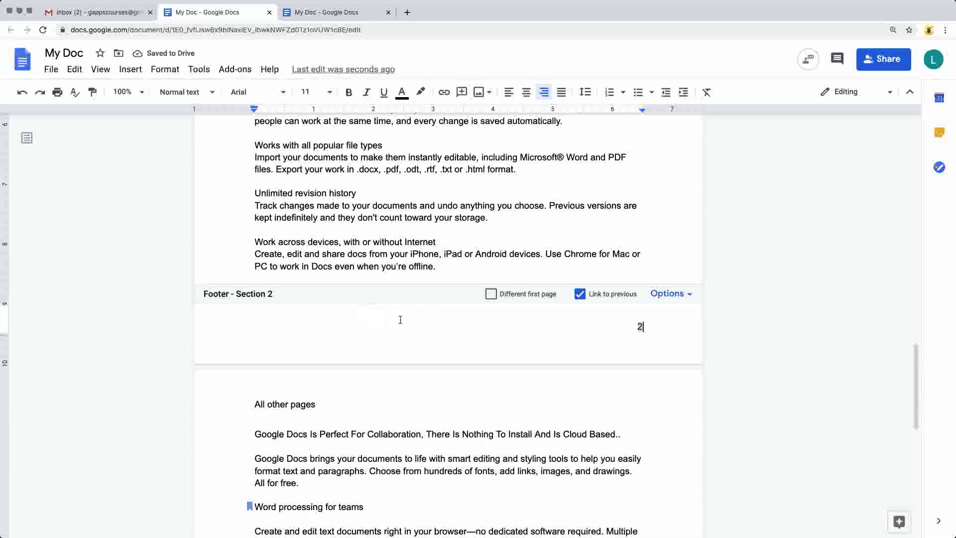
# Step: Enter "Footer" before the page number in the first page footer and return to the body text
pyautogui.scroll(15, 372, 311)
pyautogui.click(323, 461)
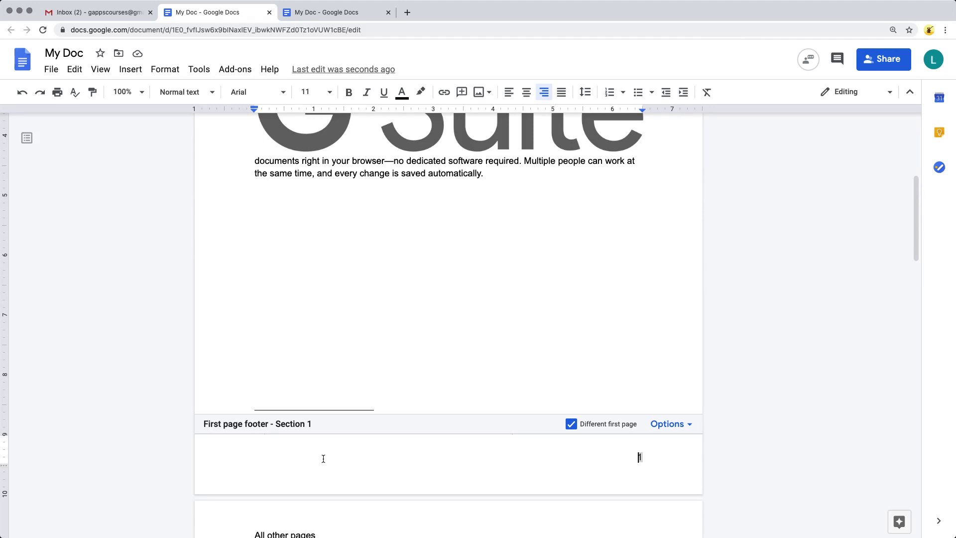
pyautogui.write('ooter')
pyautogui.press('Escape')
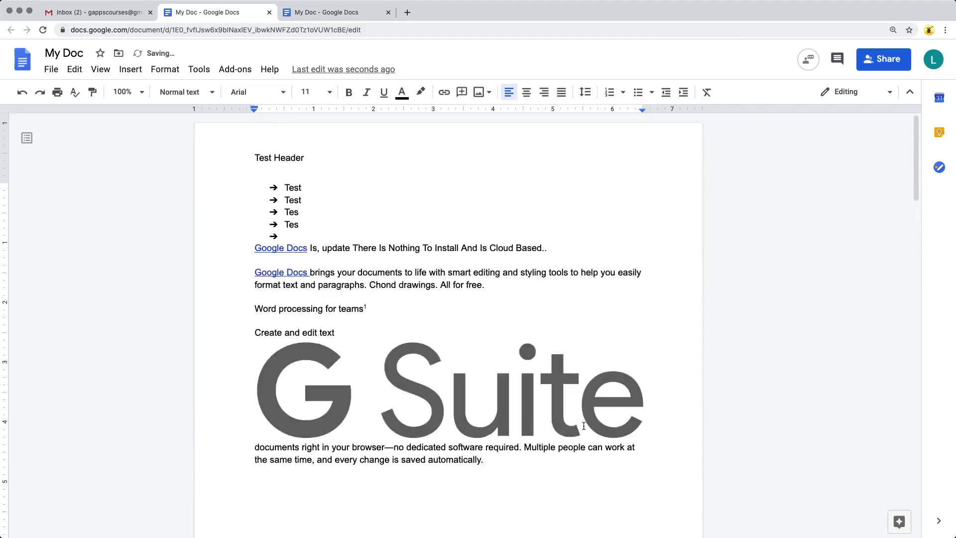
# Step: Turn off the different first page for Section 1 and enter "The same" before the page number in its footer
pyautogui.scroll(-5, 618, 298)
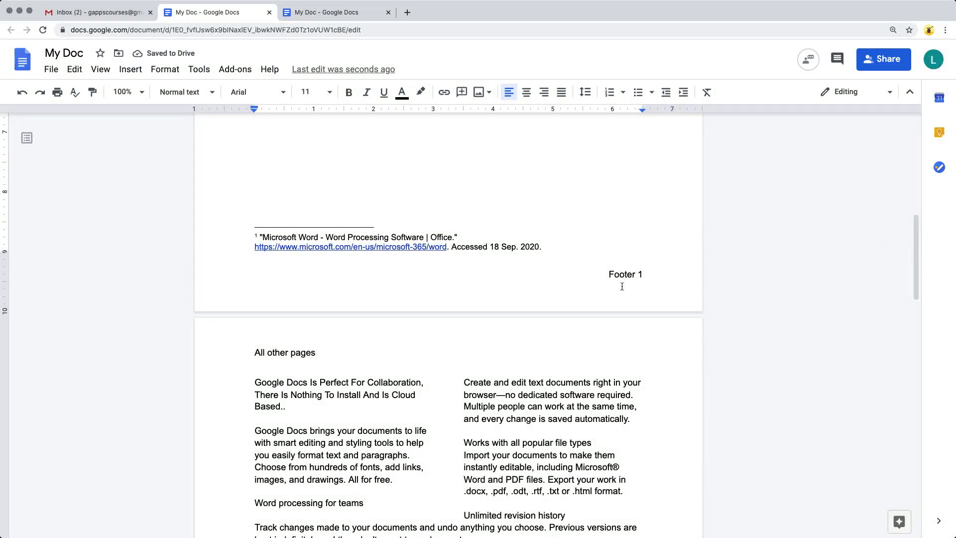
pyautogui.click(619, 274)
pyautogui.click(673, 245)
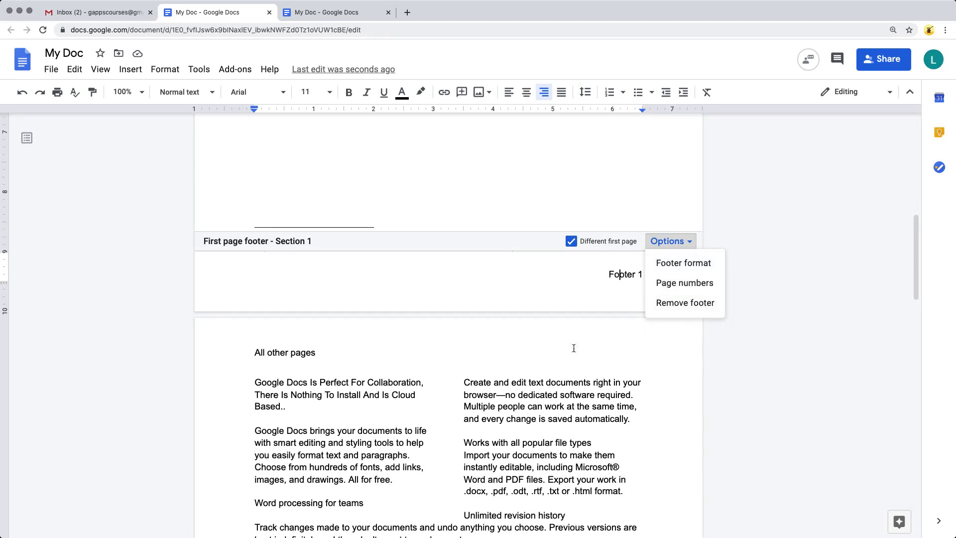
pyautogui.click(572, 242)
pyautogui.scroll(-12, 531, 358)
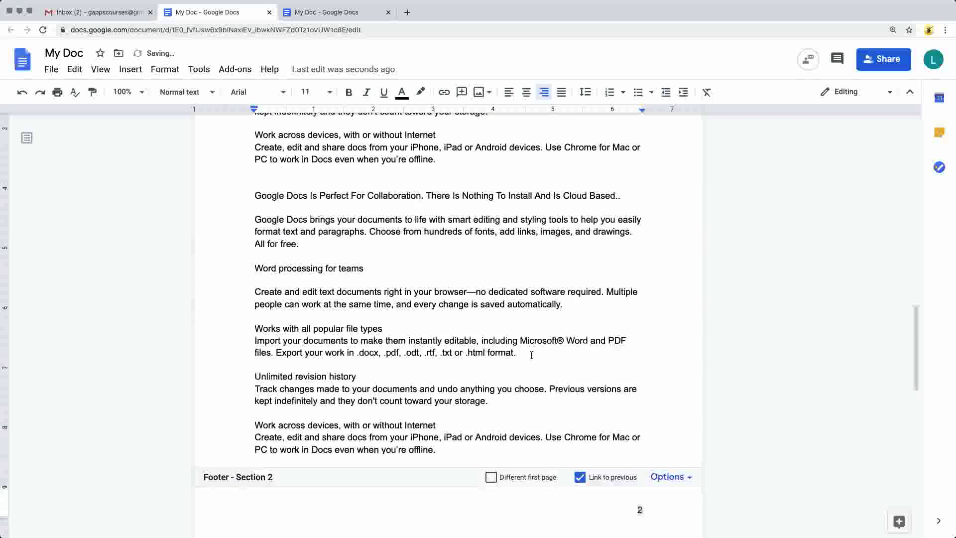
pyautogui.scroll(10, 619, 358)
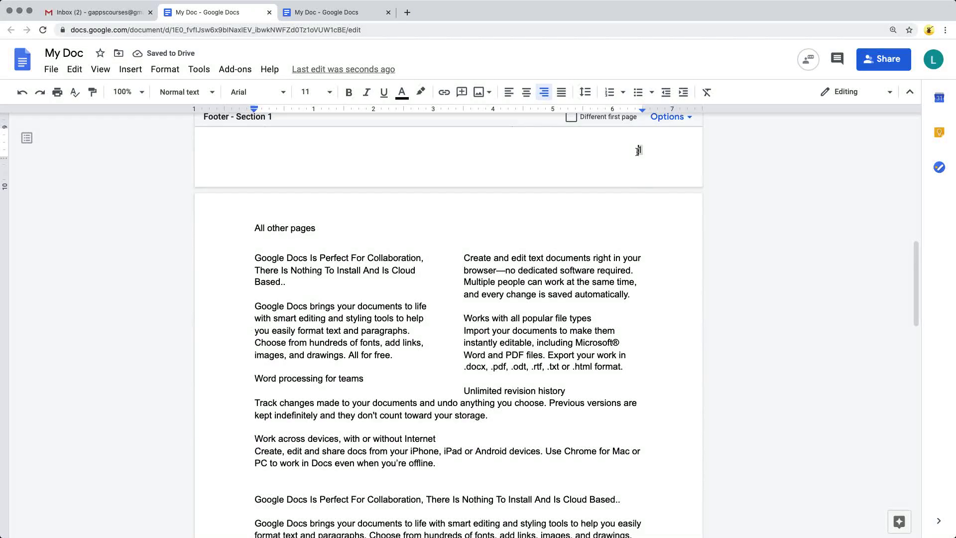
pyautogui.click(638, 151)
pyautogui.write('The same')
# Step: Compare the header and footer text and the page numbers across all pages of the document
pyautogui.scroll(-15, 579, 308)
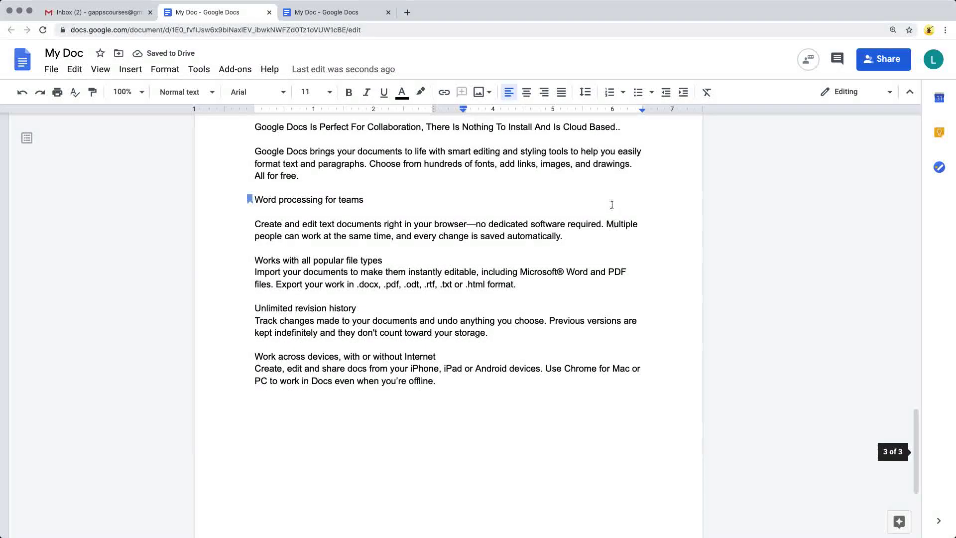
pyautogui.scroll(-4, 610, 214)
pyautogui.scroll(20, 601, 438)
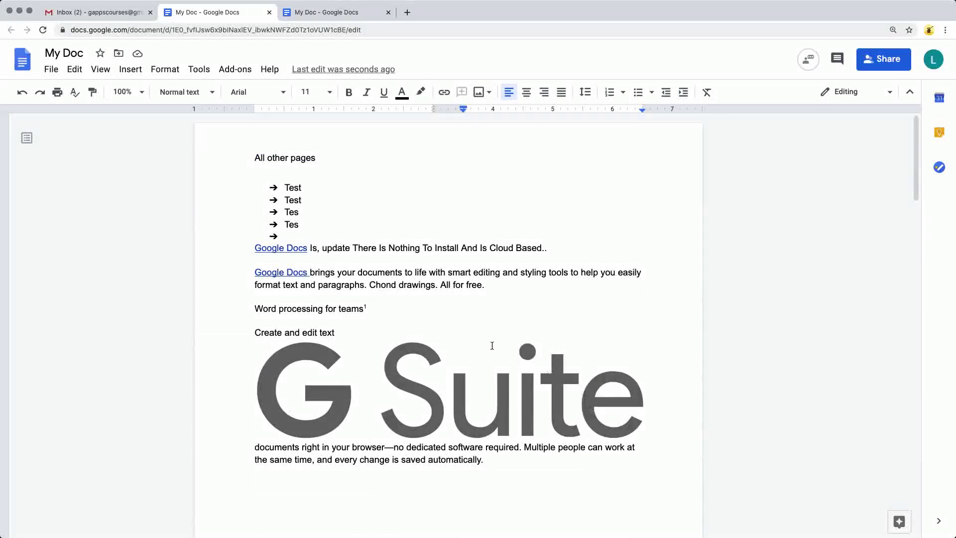
pyautogui.scroll(-10, 531, 384)
pyautogui.scroll(10, 376, 383)
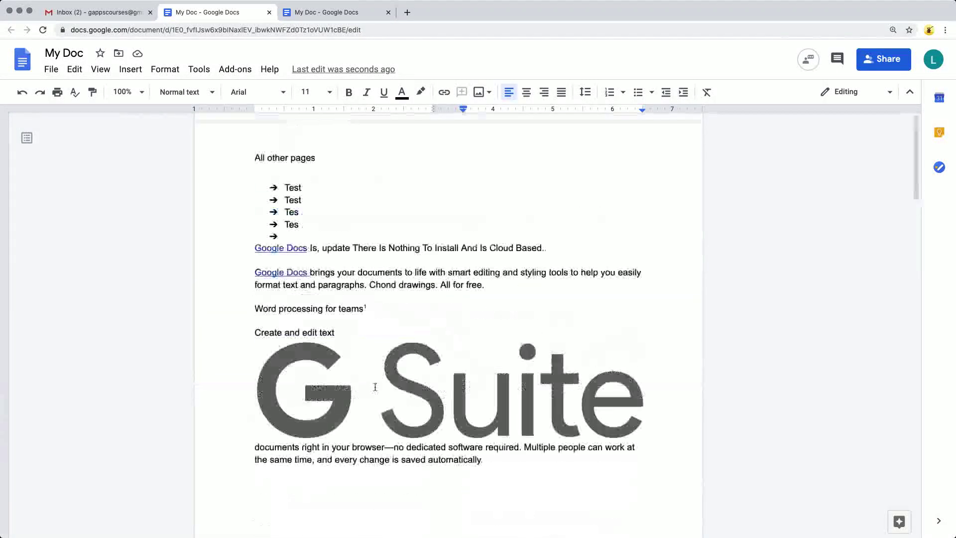
pyautogui.scroll(-15, 313, 162)
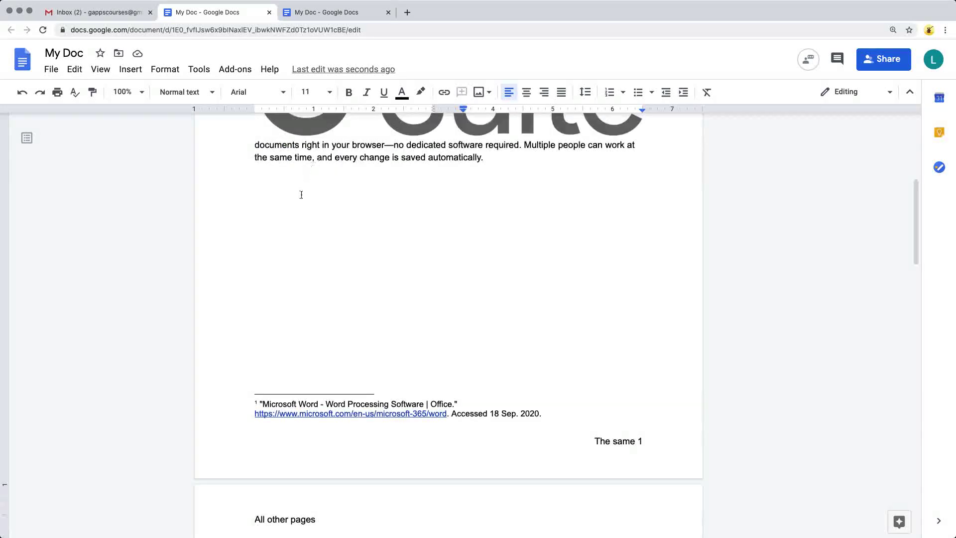
pyautogui.scroll(8, 625, 235)
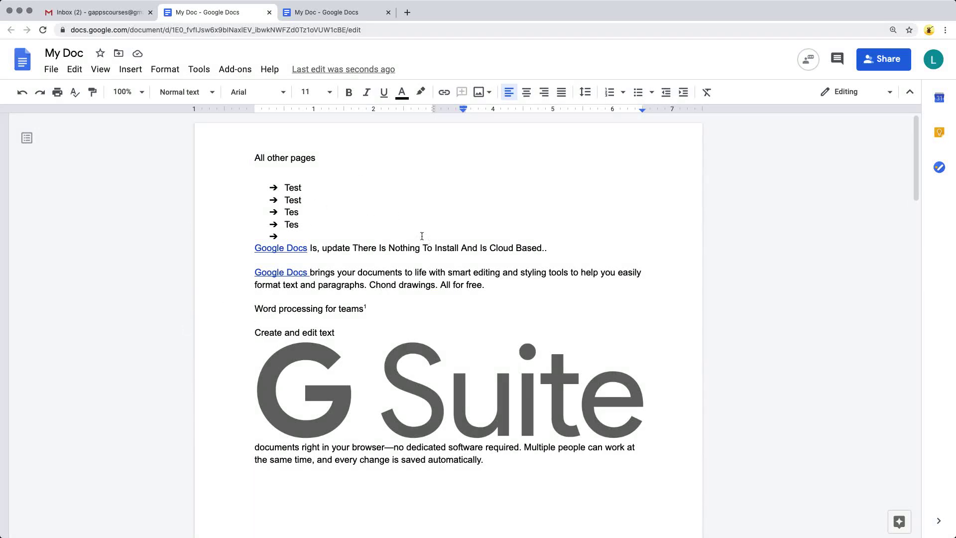
# Step: Review the page number settings without applying them, and check the page footers
pyautogui.click(175, 72)
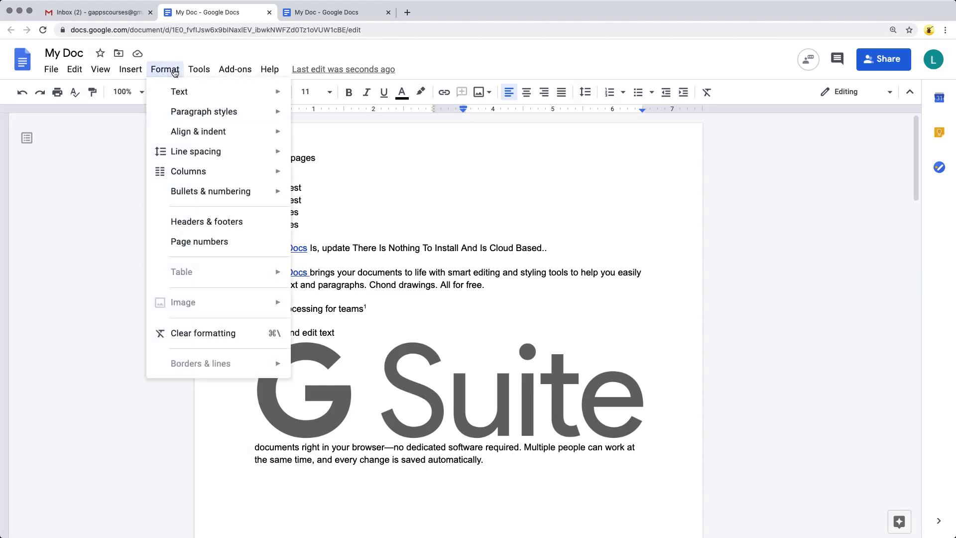
pyautogui.click(207, 241)
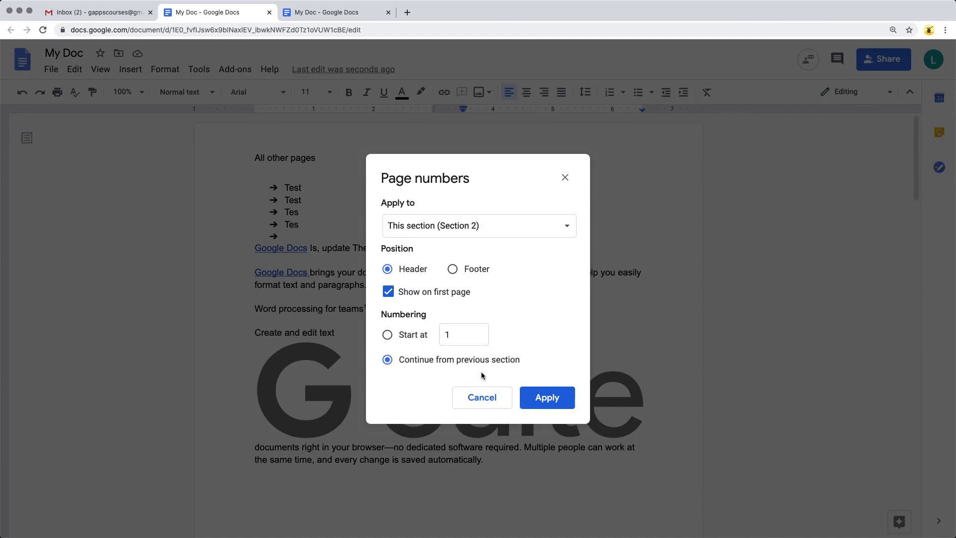
pyautogui.click(486, 402)
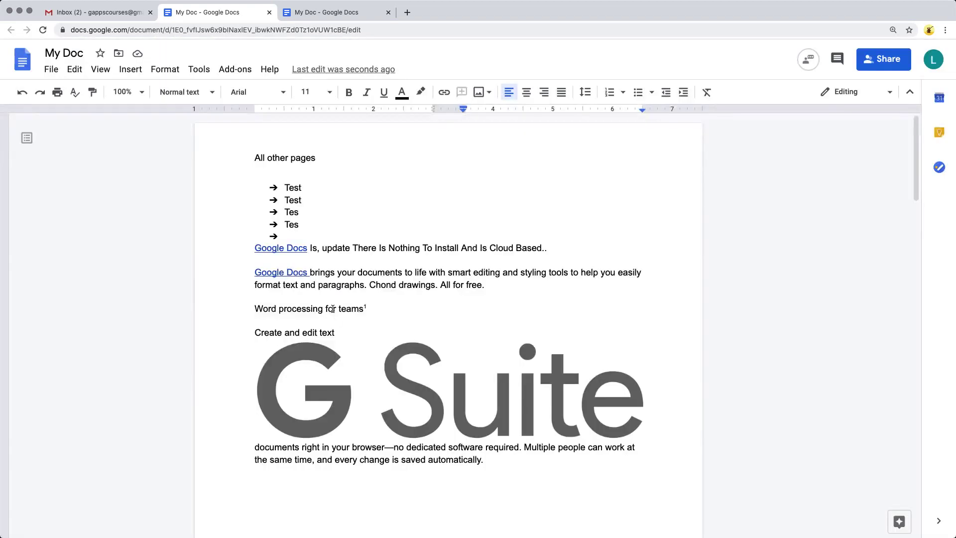
pyautogui.scroll(-15, 324, 315)
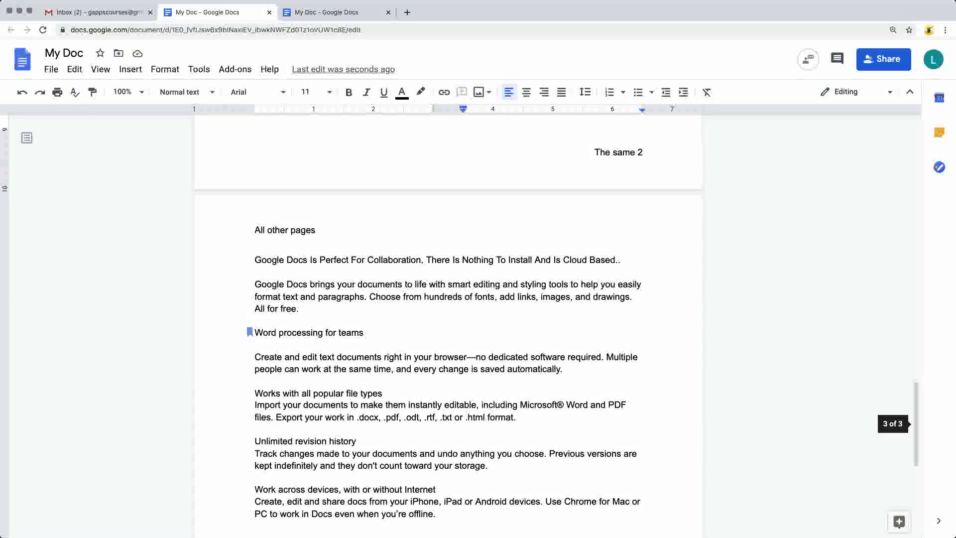